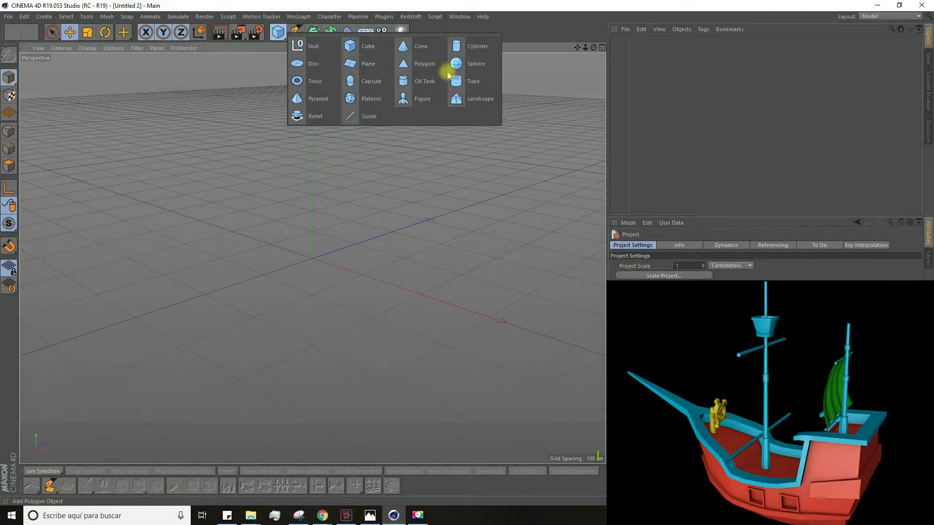
- Add a Tube primitive and switch the viewport to shading with visible polygon edges
click(461, 82)
alt+drag(373, 160, 97, 46)
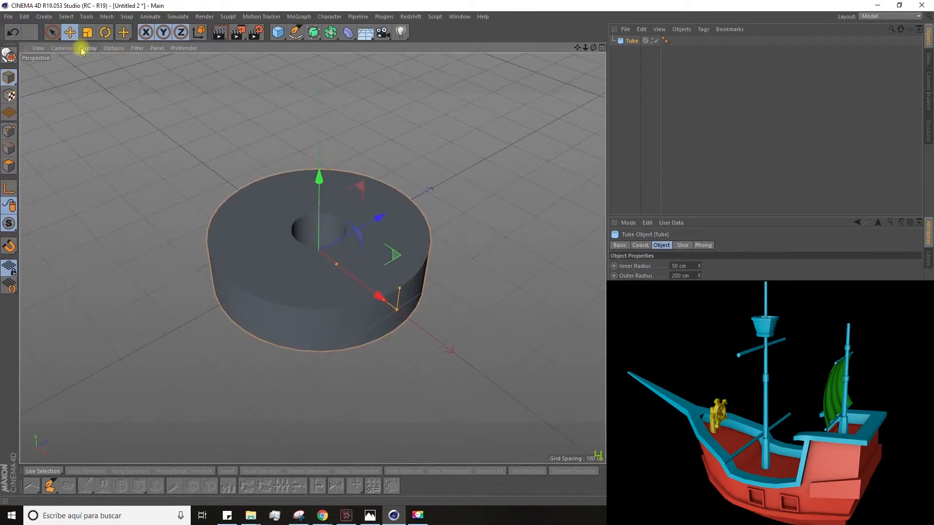
click(97, 47)
click(113, 73)
- Widen the tube's inner radius to about 158 cm and set its rotation segments to 10
drag(339, 262, 384, 293)
click(382, 300)
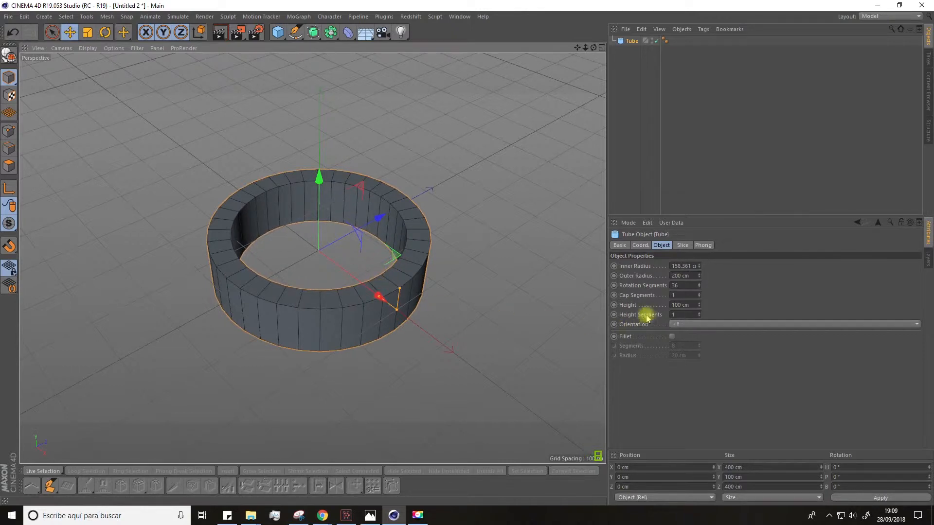
drag(678, 286, 699, 306)
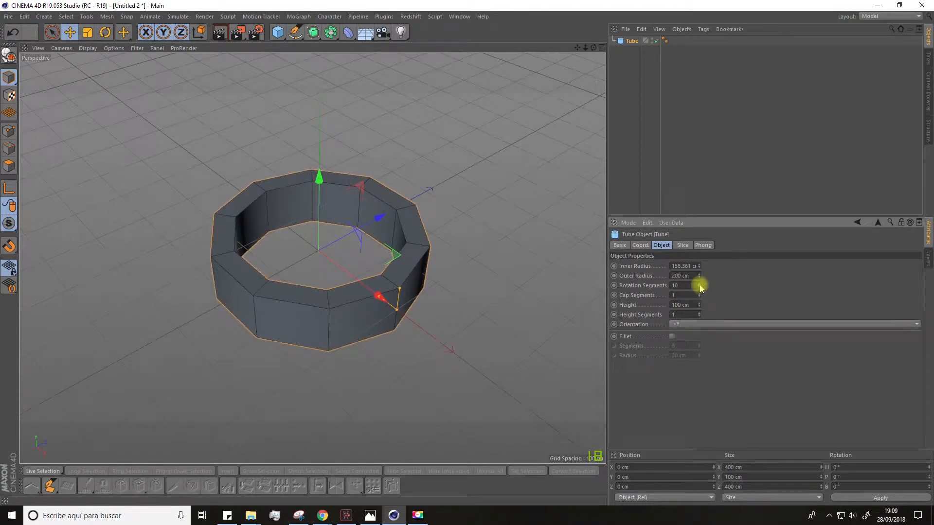
- Rotate the tube 90° so that the ring stands upright
alt+drag(559, 271, 377, 185)
click(121, 35)
drag(342, 217, 187, 128)
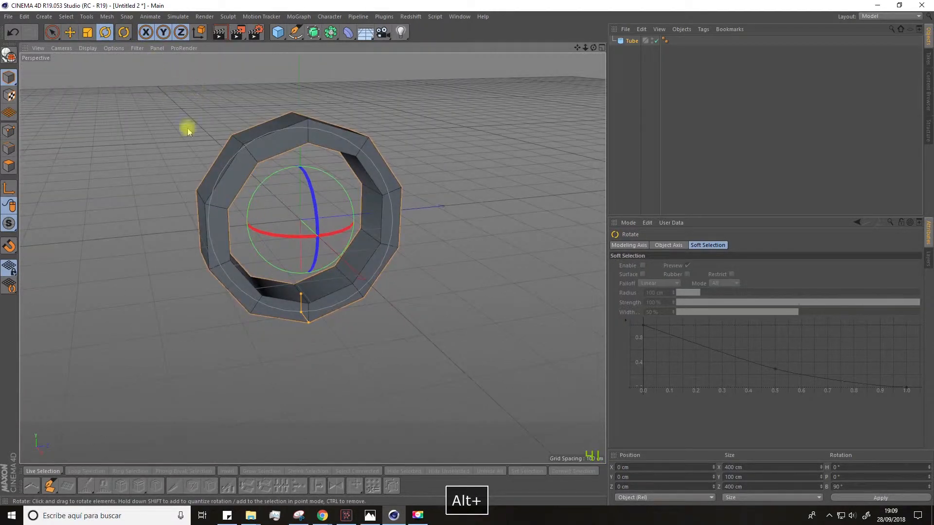
alt+drag(297, 221, 339, 208)
scroll(298, 218, up, 3)
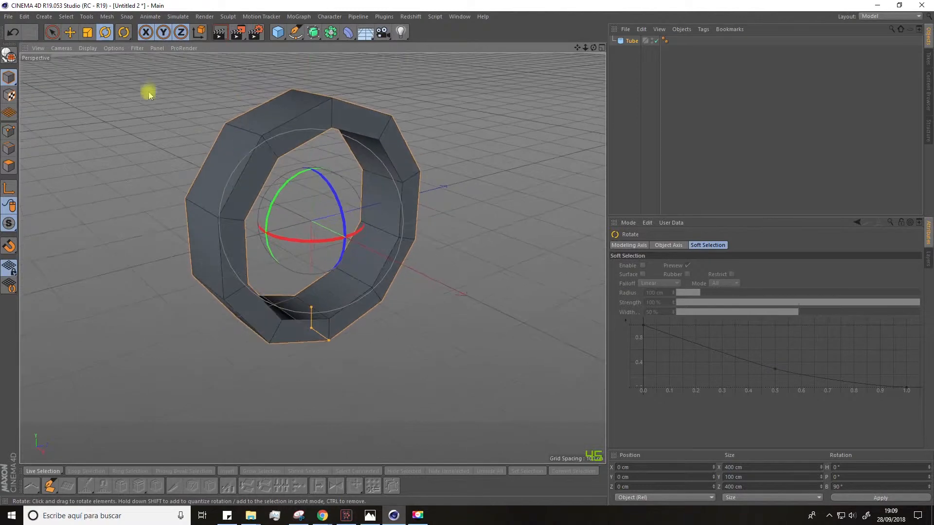
- Make the tube editable and select every second outer polygon around the ring, five in total
click(10, 56)
click(10, 165)
click(206, 173)
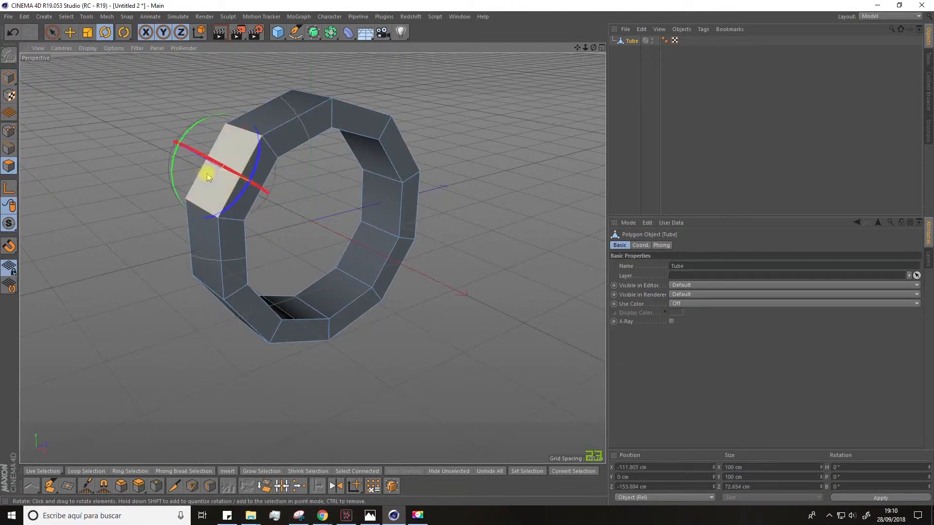
alt+drag(297, 157, 214, 185)
alt+drag(329, 177, 291, 411)
click(332, 146)
shift+click(348, 167)
shift+click(381, 266)
shift+click(291, 411)
alt+drag(243, 380, 308, 394)
shift+click(56, 323)
alt+drag(131, 252, 328, 155)
- Inset the five selected faces by about 24 cm with Extrude Inner and scale them outward together to about 436 by 414 cm
key(d)
right_click(323, 148)
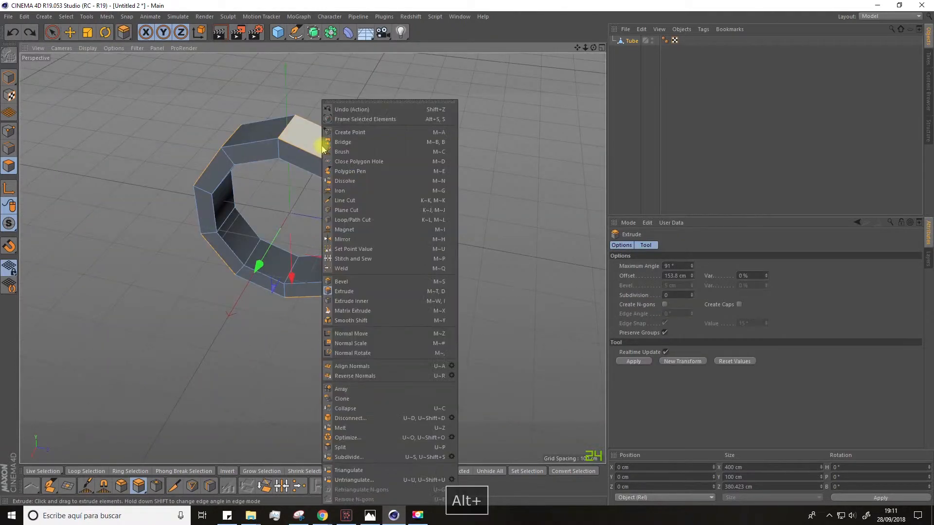
click(345, 301)
drag(378, 157, 394, 157)
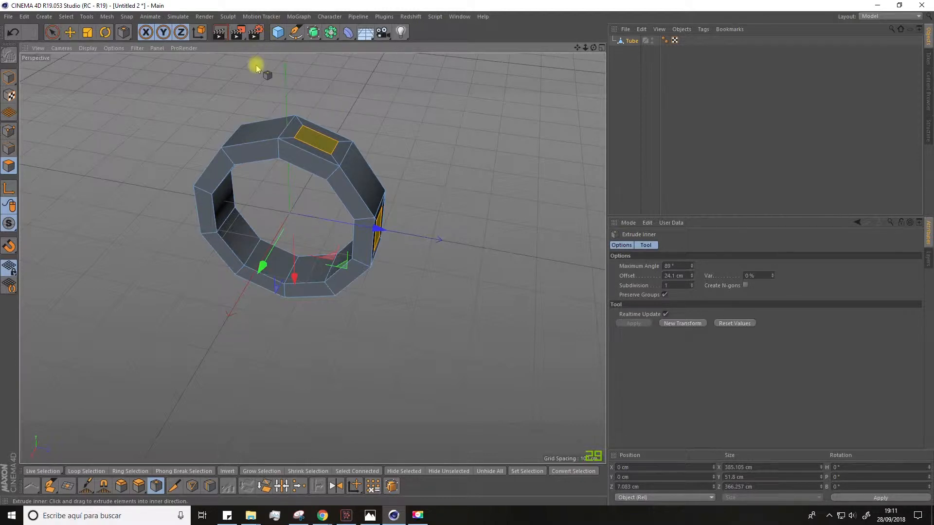
click(89, 33)
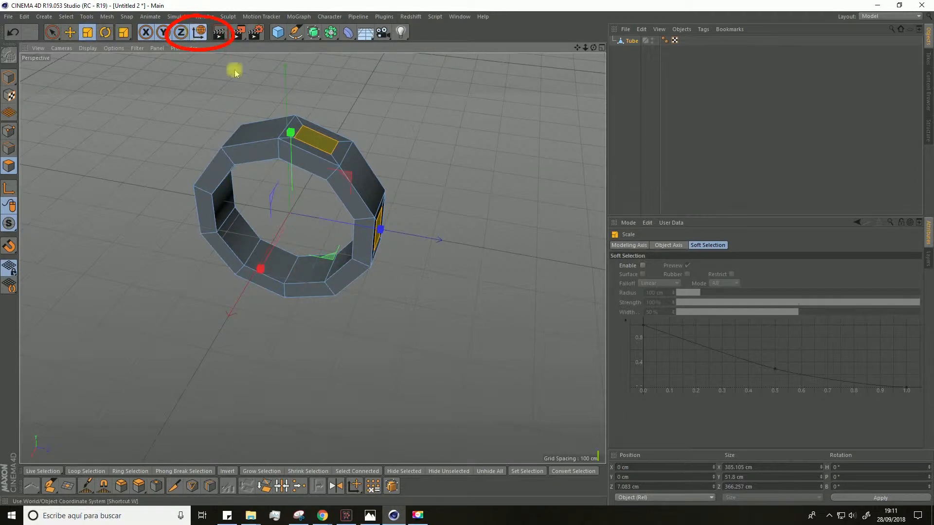
mouse_move(406, 119)
mouse_down()
mouse_move(352, 126)
mouse_move(456, 83)
mouse_move(478, 99)
mouse_move(471, 88)
mouse_move(465, 100)
mouse_move(451, 95)
mouse_move(415, 119)
mouse_up()
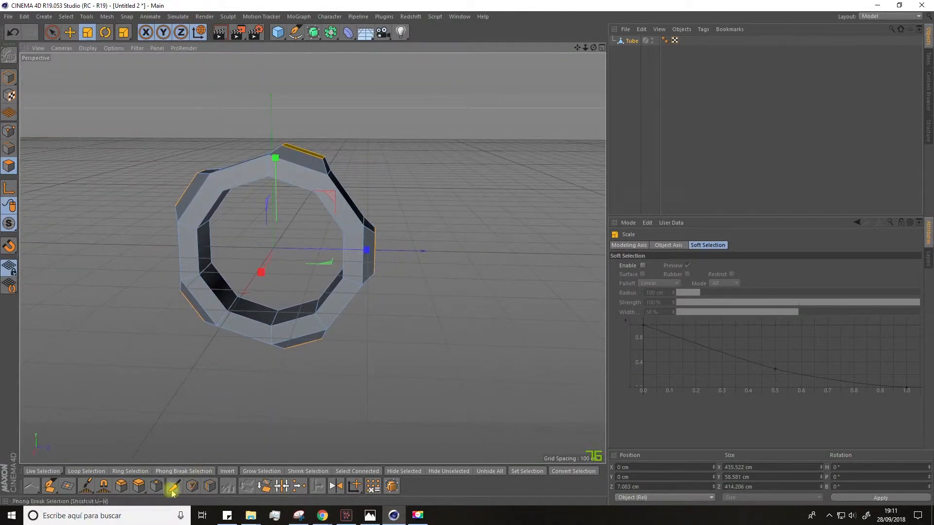
- Extrude the five faces outward in two stages to form the wheel handles, using an offset of about 76.5 cm for the outer stage
click(141, 489)
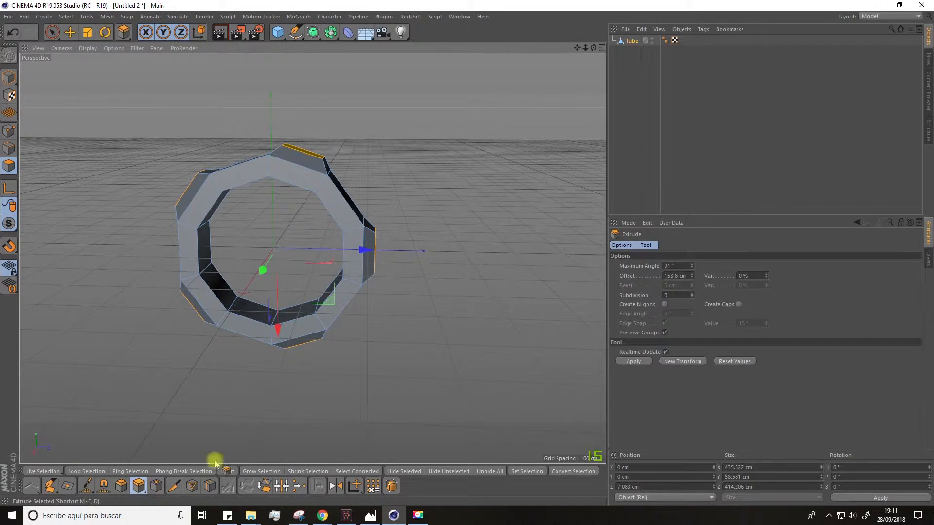
drag(384, 347, 486, 347)
key(t)
drag(156, 83, 182, 92)
click(138, 486)
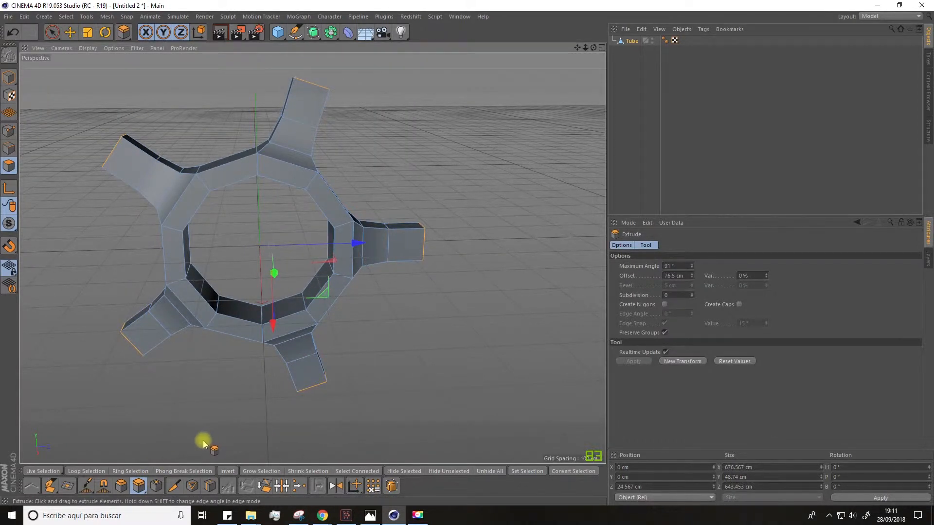
- Scale the five handle end faces down together to about 630 by 599 cm overall
key(space)
click(89, 33)
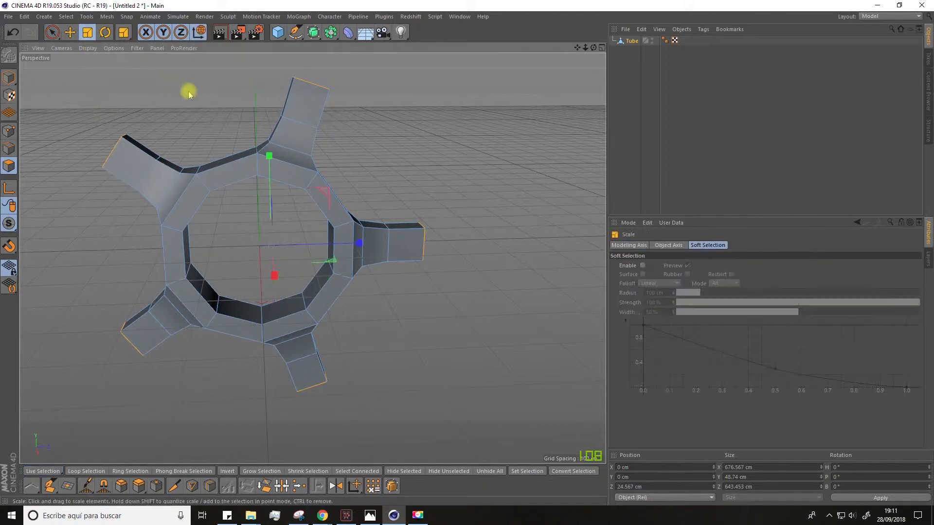
drag(189, 92, 141, 106)
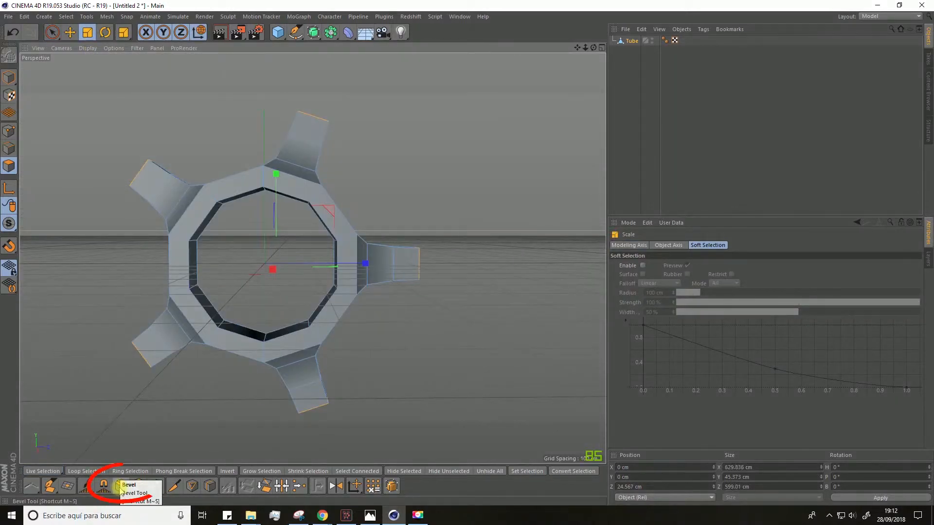
- Bevel the handle ends with a 15 cm offset and 15 cm extrusion, and scale the tips to about 685 by 652 cm overall
click(121, 486)
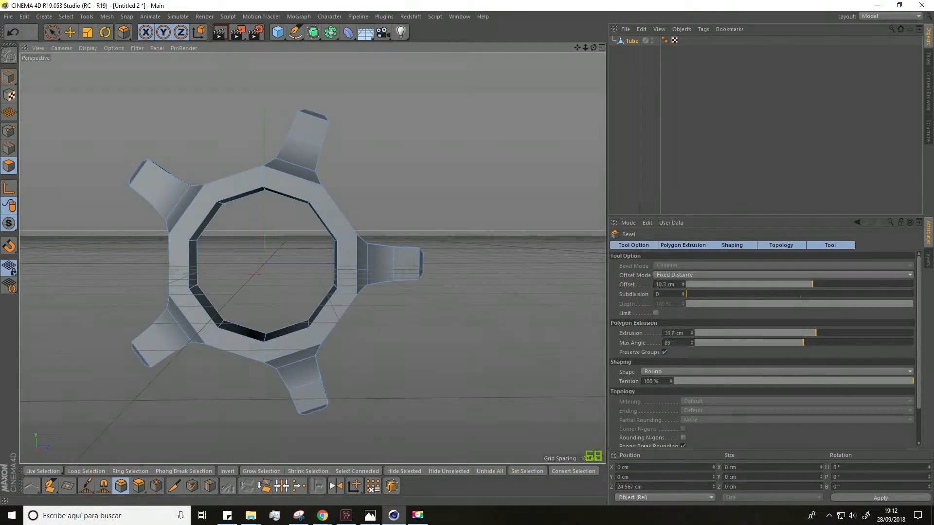
alt+drag(370, 410, 311, 389)
key(ctrl+z)
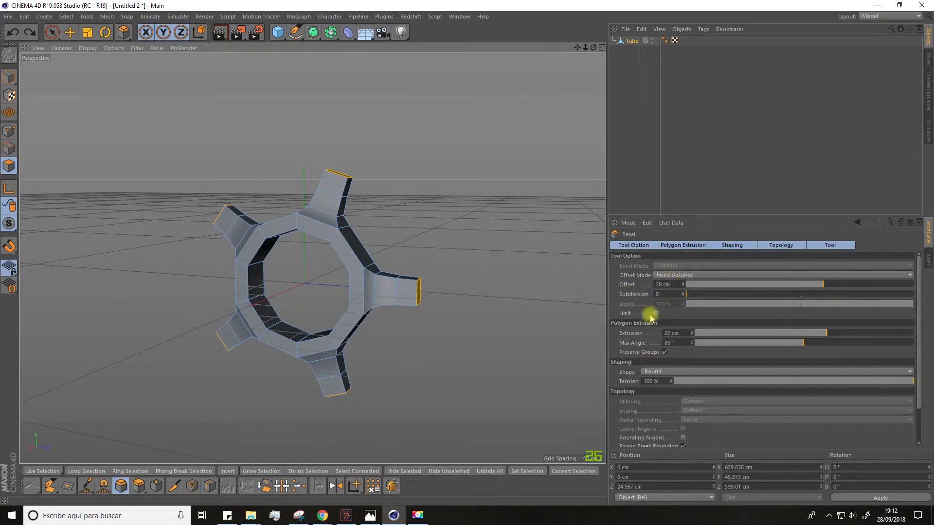
drag(433, 375, 425, 375)
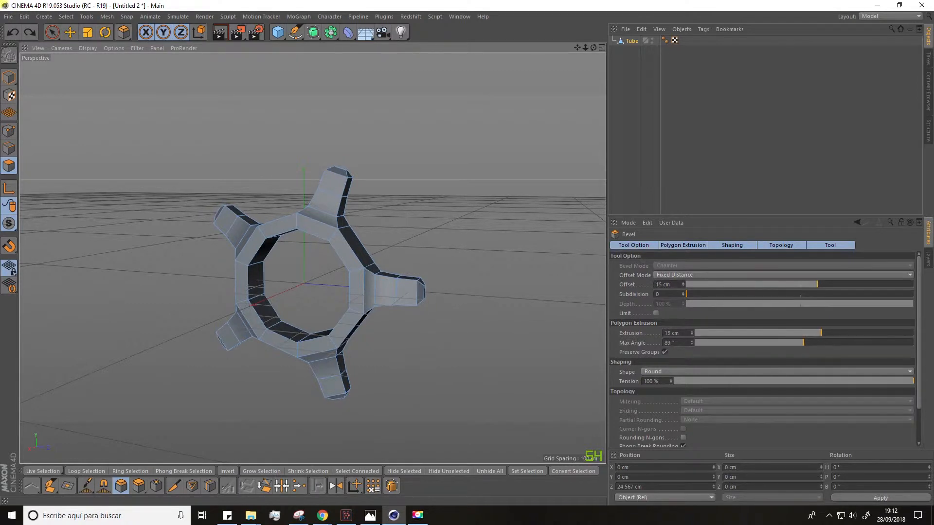
click(91, 35)
alt+drag(110, 198, 136, 199)
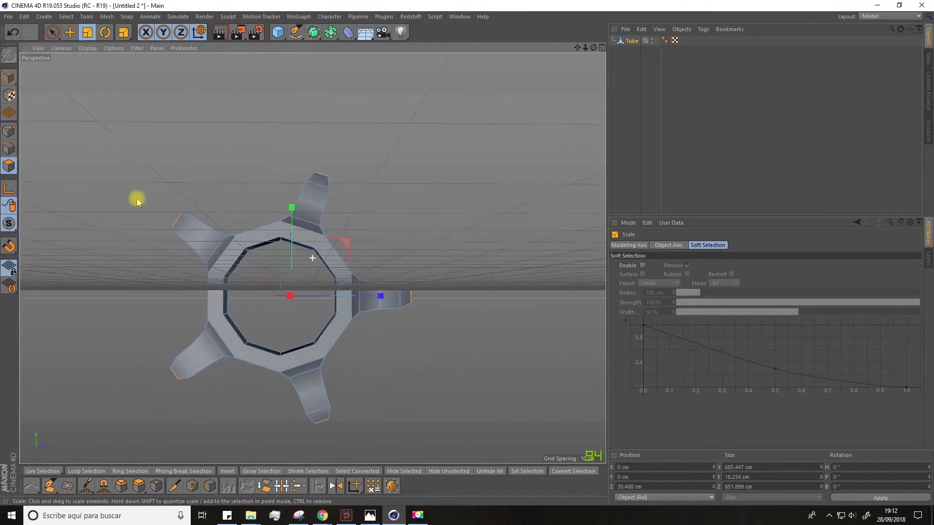
- Add a cylinder at the wheel's center, rotate it 90° onto the wheel's axis and reduce it to 10 rotation segments
drag(281, 37, 460, 48)
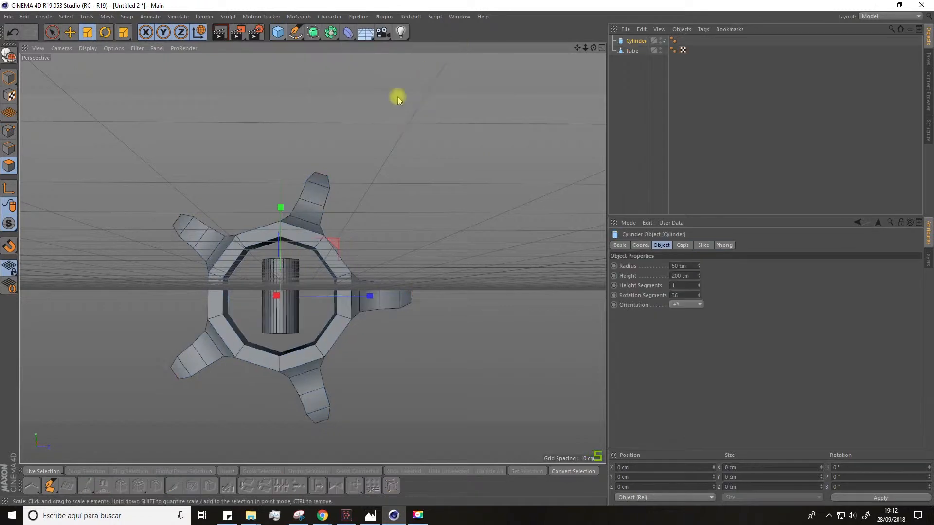
key(r)
drag(271, 246, 138, 351)
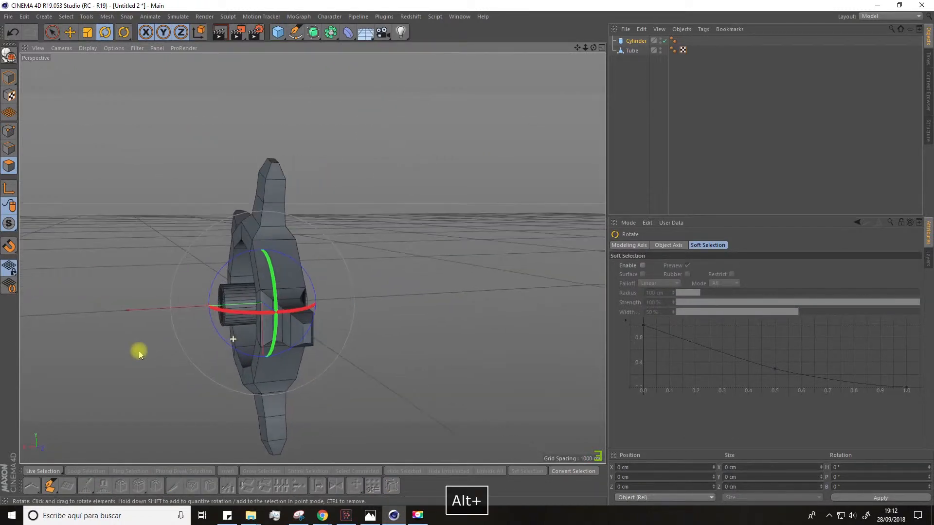
key(t)
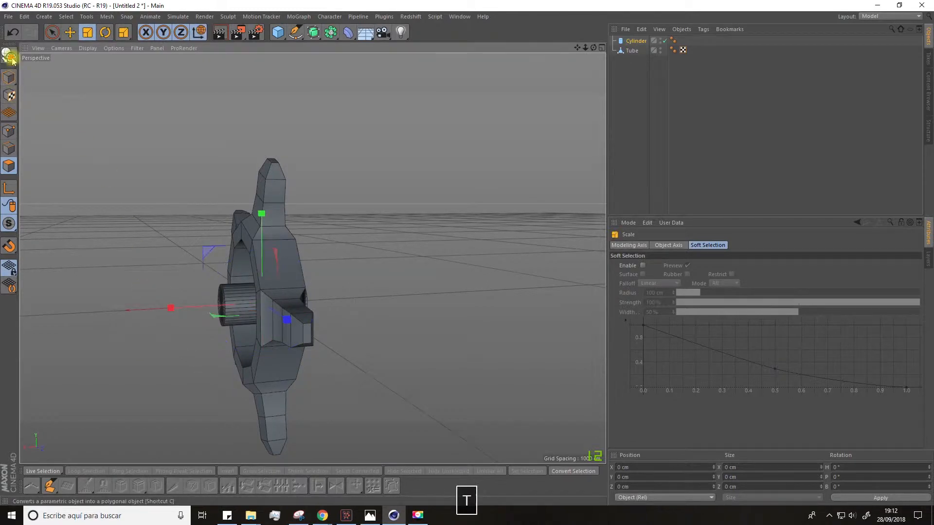
click(633, 42)
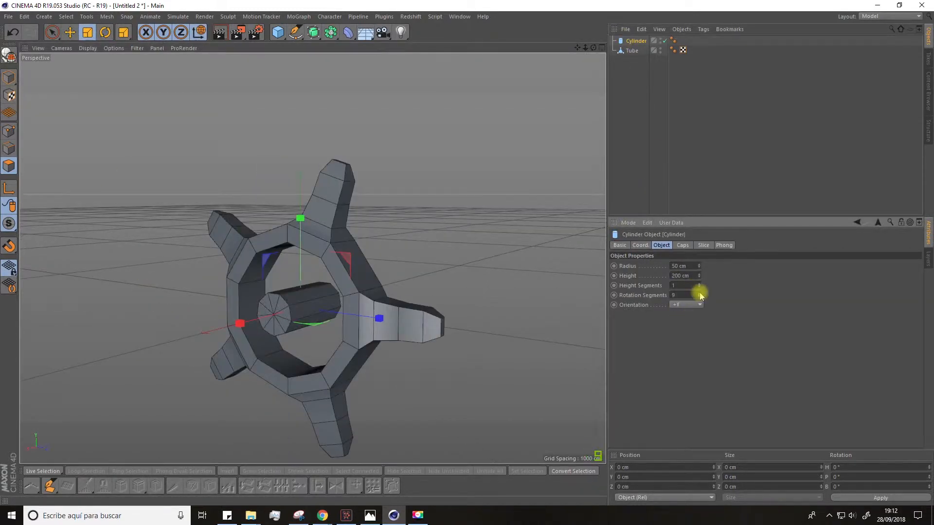
- Make the cylinder editable and scale it into a flat hub about 135 cm across and 46 cm thick
alt+drag(568, 291, 380, 302)
key(c)
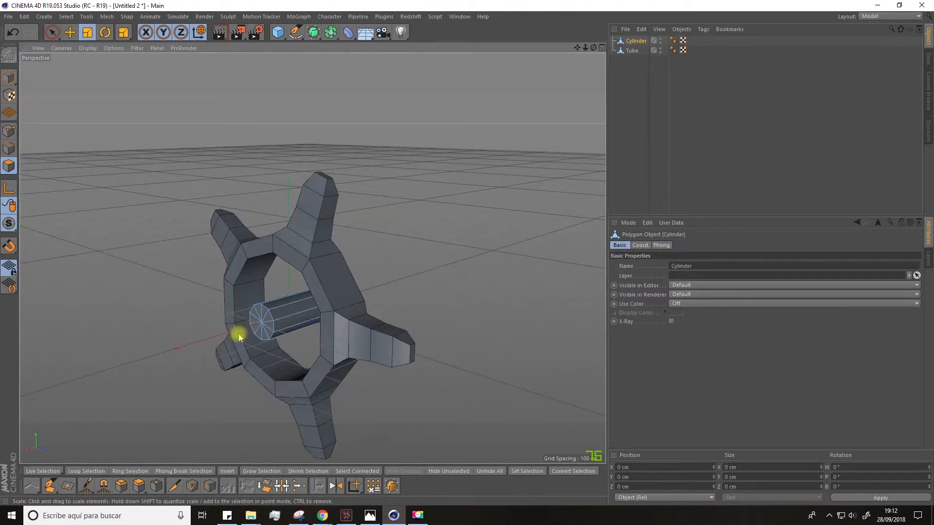
click(11, 76)
drag(214, 340, 271, 327)
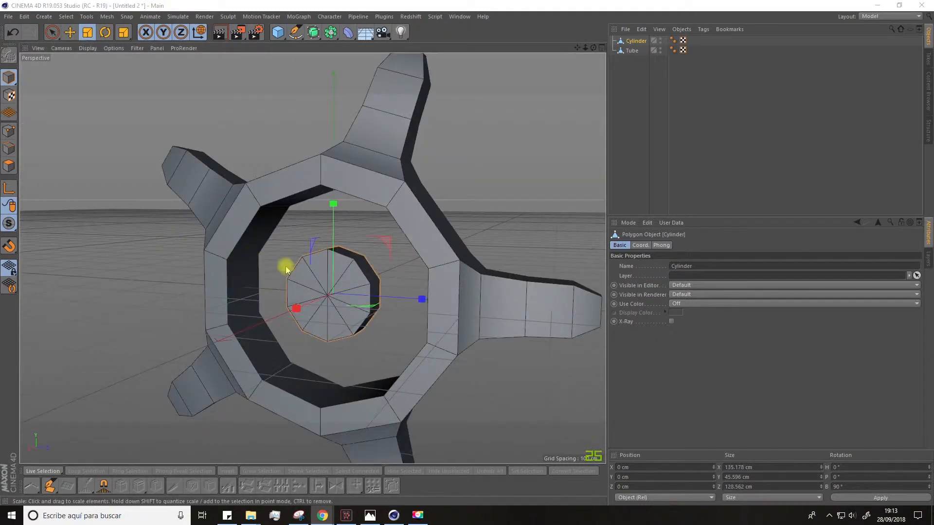
- Select every second side polygon of the hub cylinder, five in total, in line with the handles
alt+drag(286, 267, 304, 264)
scroll(358, 262, up, 2)
click(9, 166)
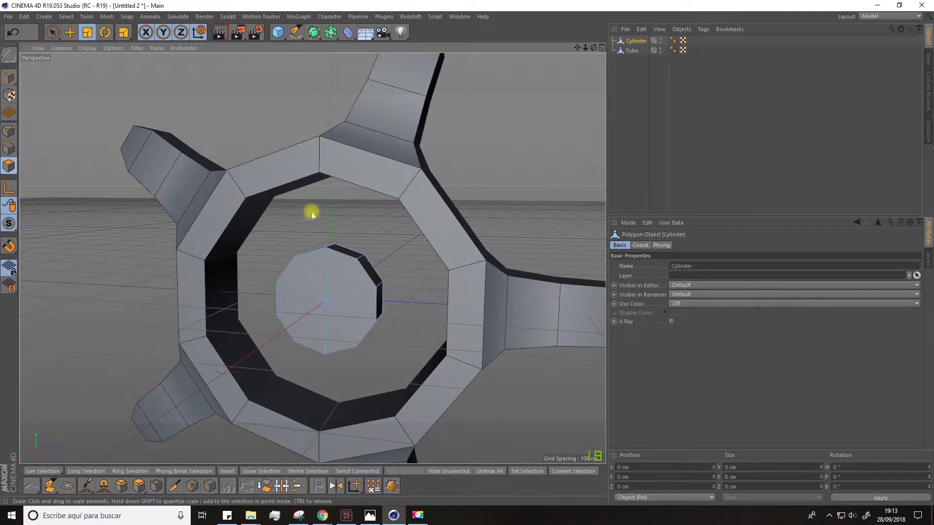
alt+drag(321, 217, 290, 298)
click(345, 245)
shift+click(278, 276)
shift+click(275, 334)
alt+drag(275, 334, 291, 311)
shift+click(333, 357)
mouse_move(351, 317)
alt+mouse_down()
mouse_move(308, 343)
mouse_move(352, 335)
alt+mouse_up()
shift+click(375, 298)
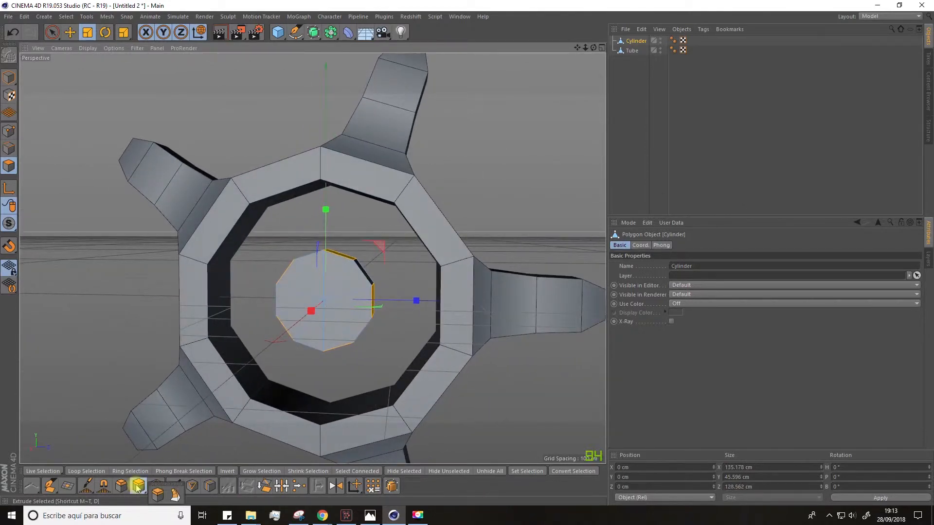
- Extrude the hub's five selected side faces by about 91 cm to form spokes reaching the ring
click(166, 485)
drag(279, 351, 382, 334)
scroll(302, 302, down, 3)
alt+drag(302, 302, 323, 308)
scroll(321, 302, up, 3)
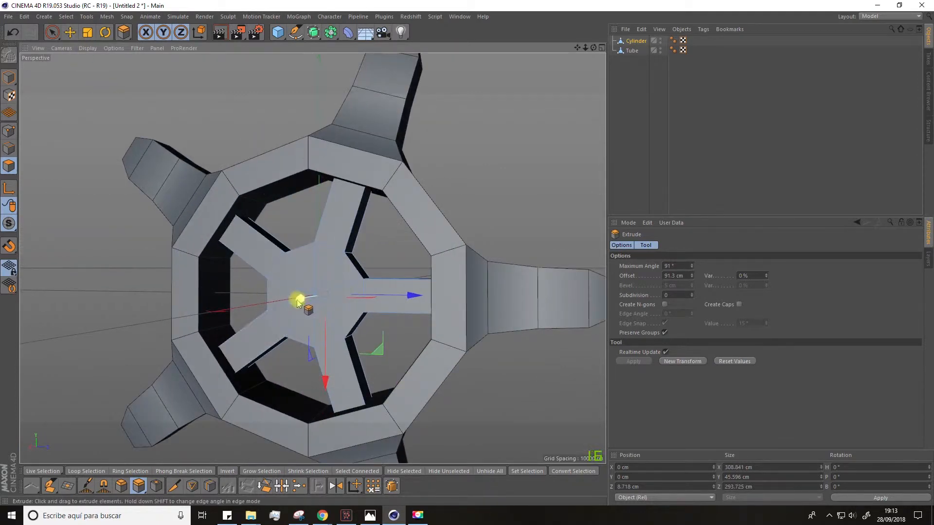
- Select all triangular front faces of the hub with Live Selection and inset them by 21 cm with Extrude Inner
click(53, 33)
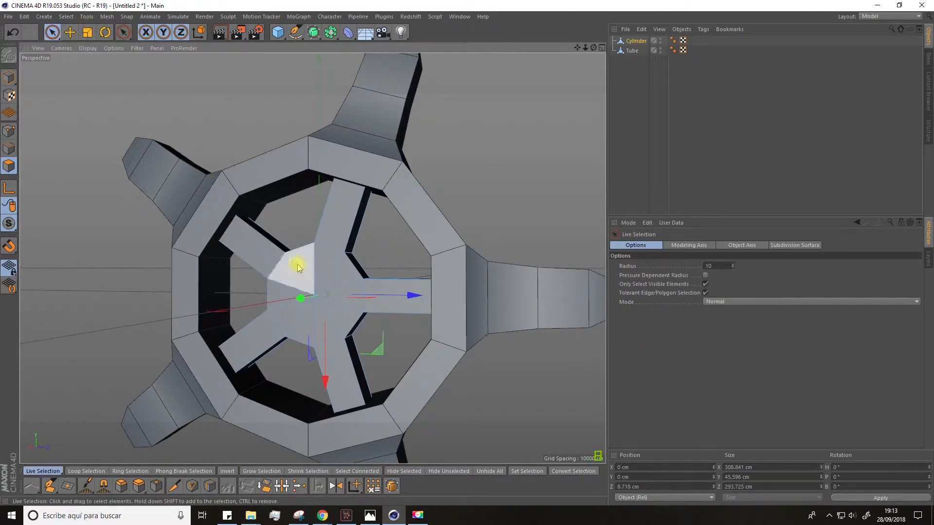
right_click(341, 299)
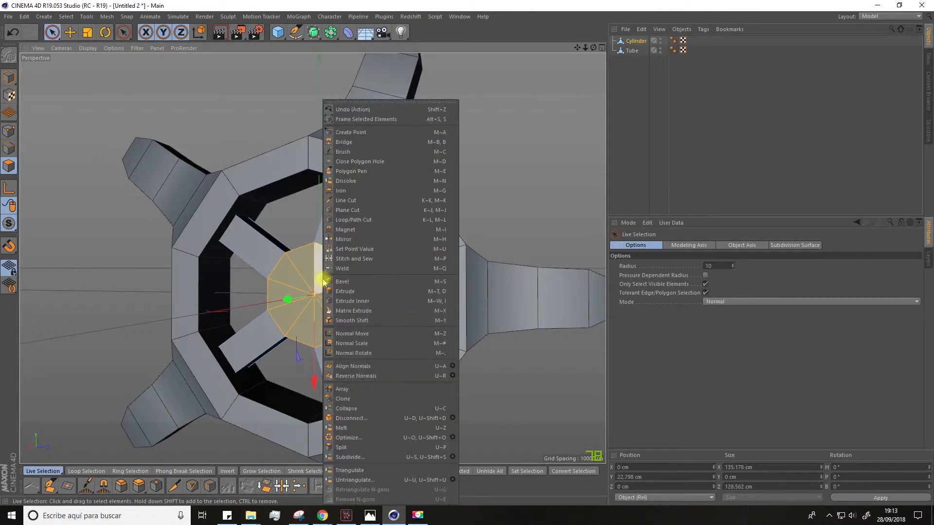
click(335, 293)
drag(345, 276, 341, 276)
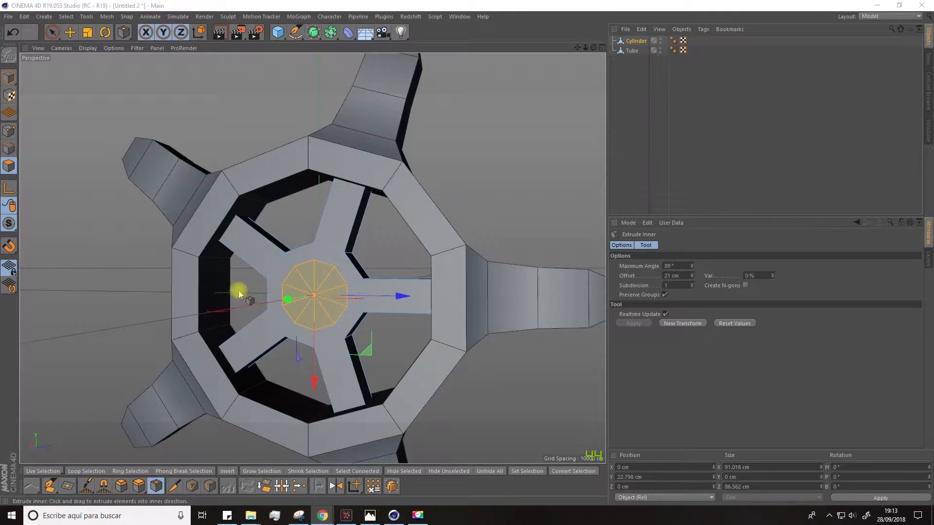
- Extrude the inset hub faces forward by about 101 cm to form the axle
scroll(238, 294, down, 3)
alt+drag(298, 351, 249, 363)
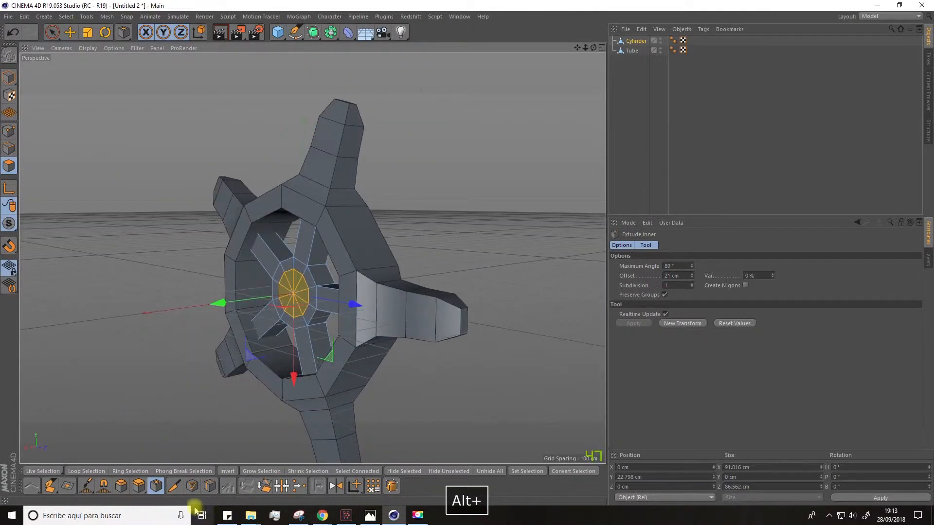
click(137, 486)
drag(162, 400, 209, 400)
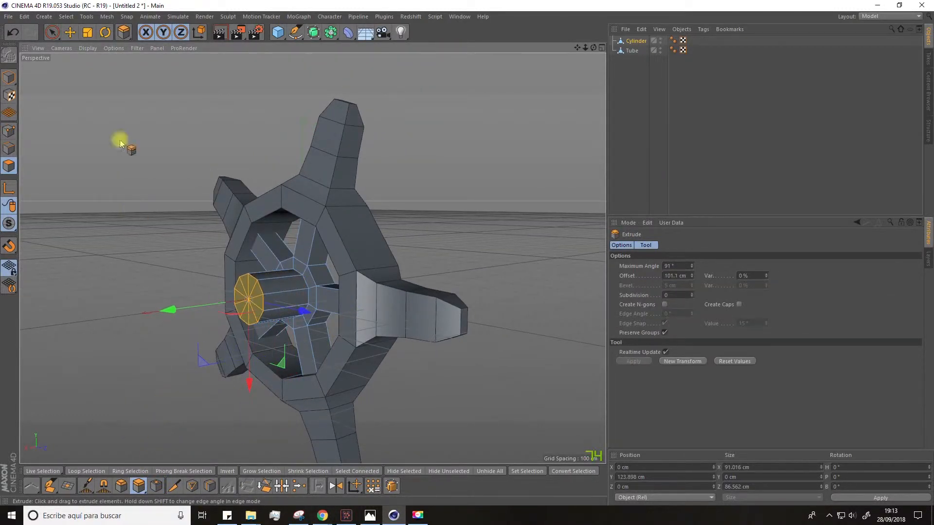
- Scale the axle's end faces down to about 69 by 66 cm and bring them forward to about 157 cm
click(87, 32)
drag(77, 202, 34, 270)
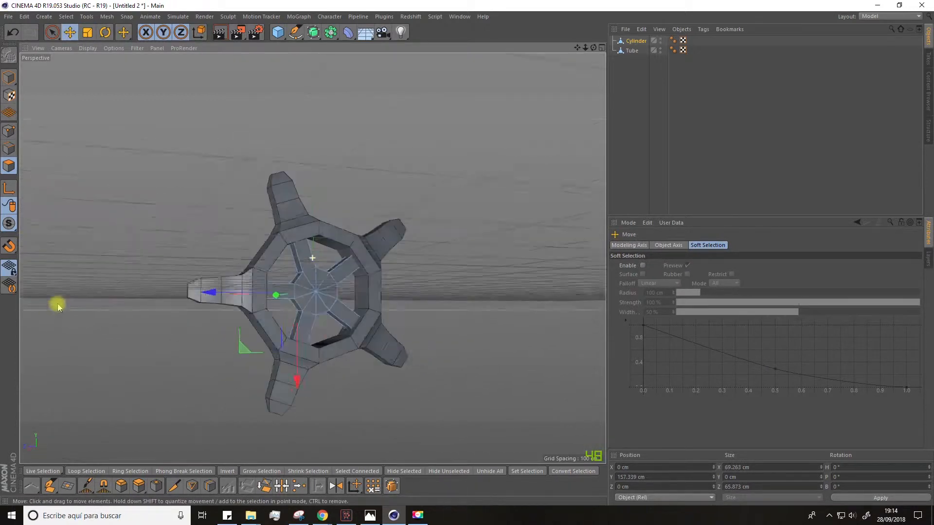
alt+drag(58, 307, 43, 314)
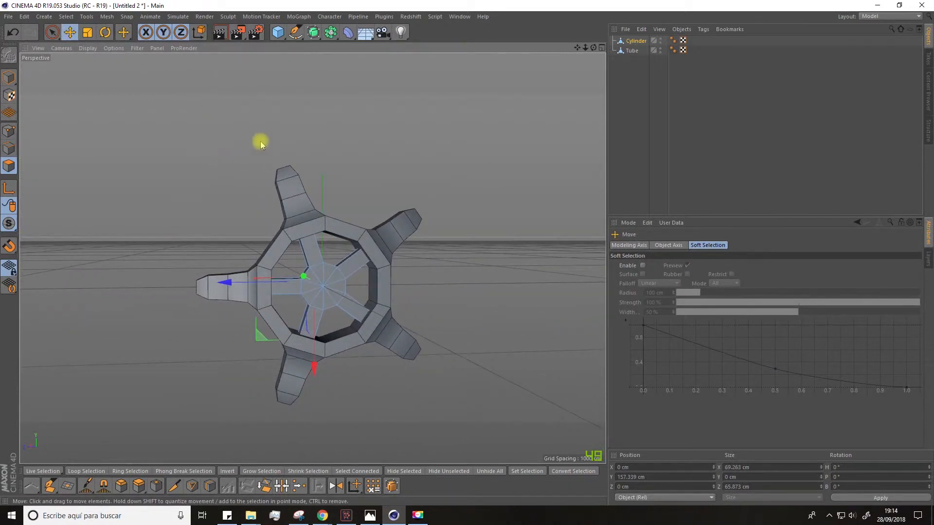
alt+drag(244, 154, 285, 59)
- Add a new cylinder in front of the wheel's axle and set its rotation segments to 8
click(279, 33)
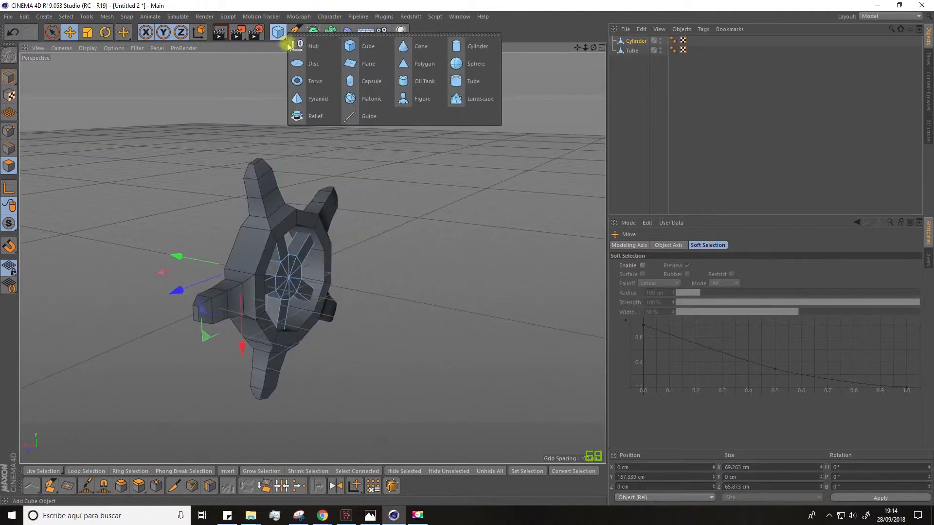
click(466, 47)
mouse_move(298, 217)
alt+mouse_down()
mouse_move(279, 243)
mouse_move(301, 231)
alt+mouse_up()
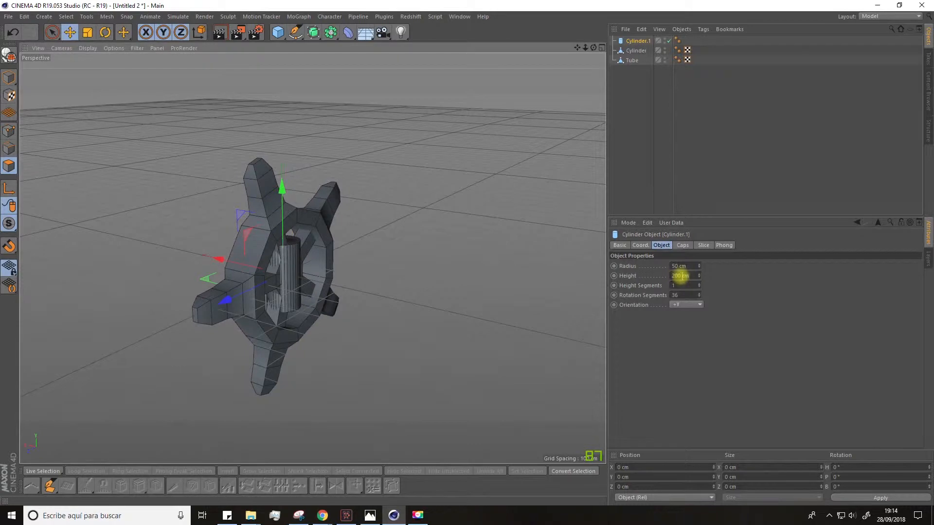
click(681, 295)
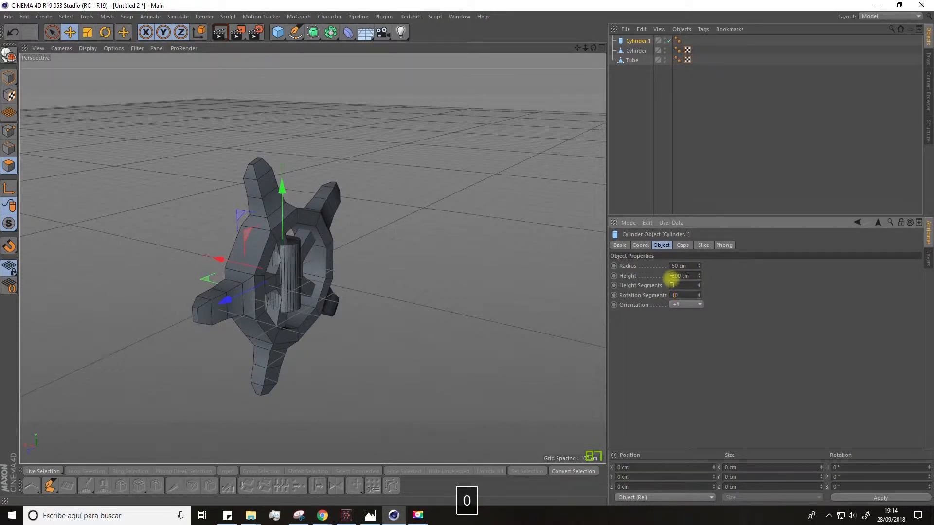
alt+drag(210, 258, 310, 215)
alt+middle_drag(311, 215, 314, 213)
click(698, 297)
click(698, 297)
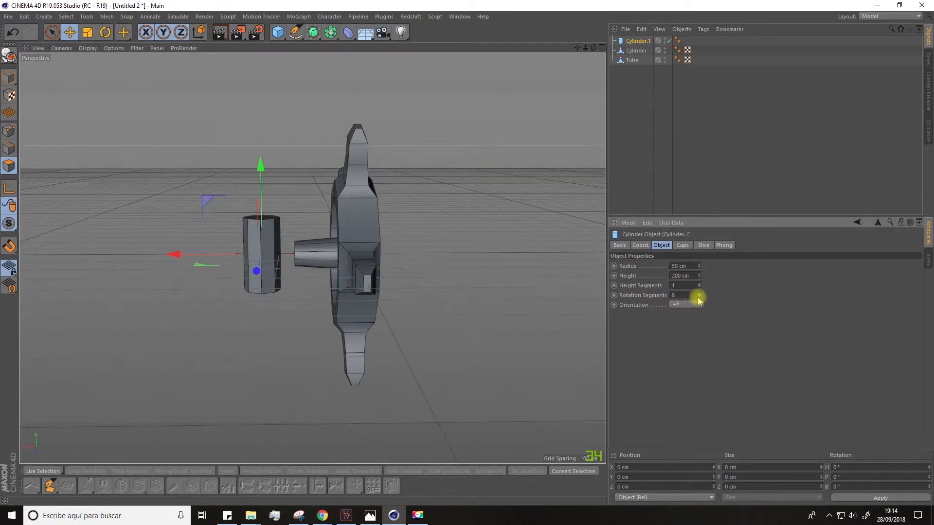
alt+drag(319, 267, 321, 292)
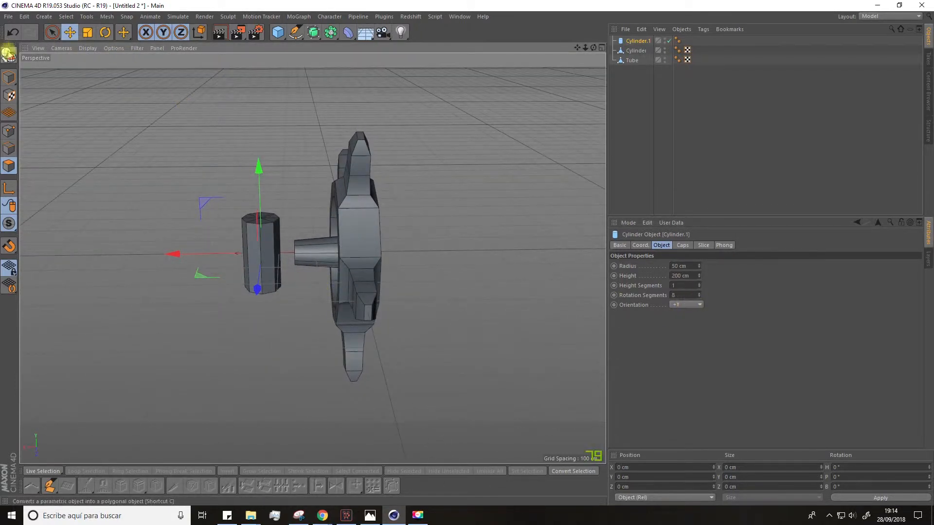
- Make the new cylinder editable, select its top points with Rectangle Selection and scale them inward to narrow the top
click(8, 55)
key(space)
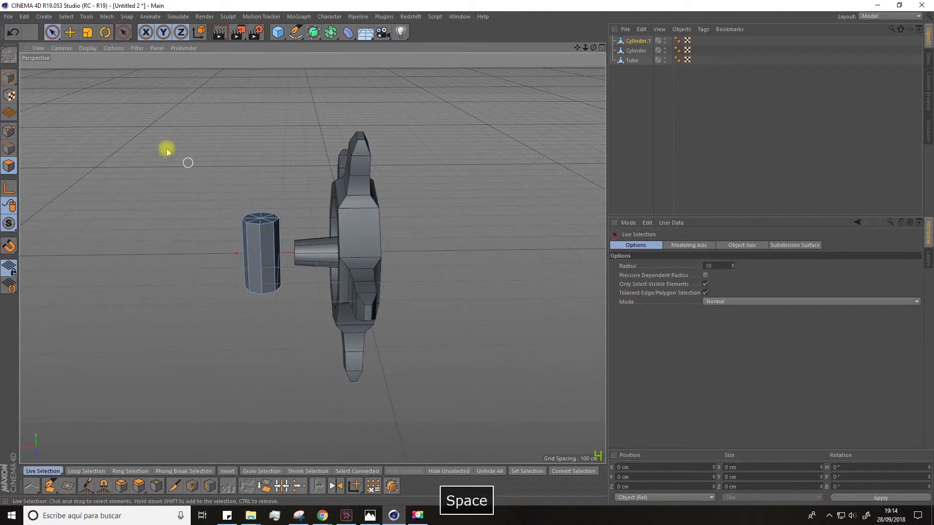
click(14, 131)
mouse_move(60, 39)
mouse_down()
mouse_move(89, 46)
mouse_move(68, 63)
mouse_move(92, 62)
mouse_up()
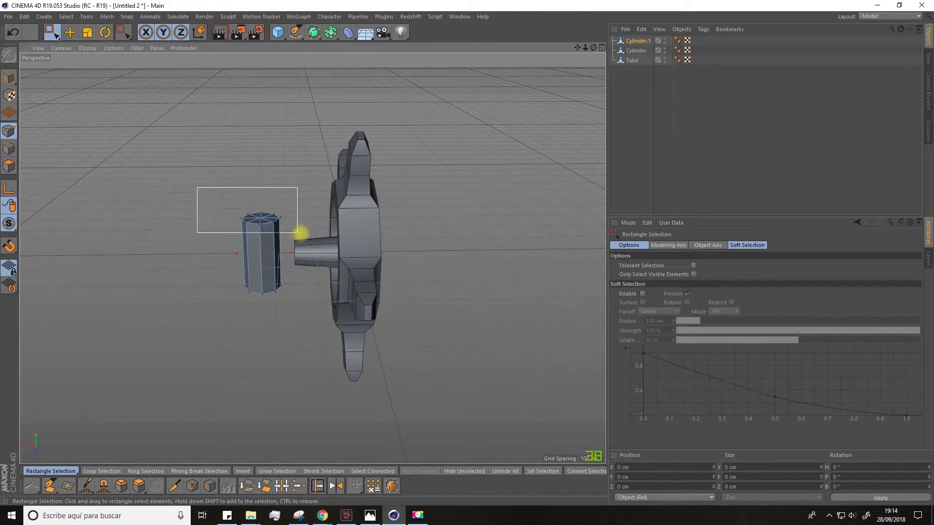
key(t)
drag(302, 180, 168, 209)
- Stretch the cylinder into a tall post by lowering its bottom points to about -551 cm
alt+drag(162, 271, 290, 289)
key(space)
drag(262, 215, 261, 370)
- Widen the post's base, then enlarge the whole post and fit it against the end of the wheel's axle
key(e)
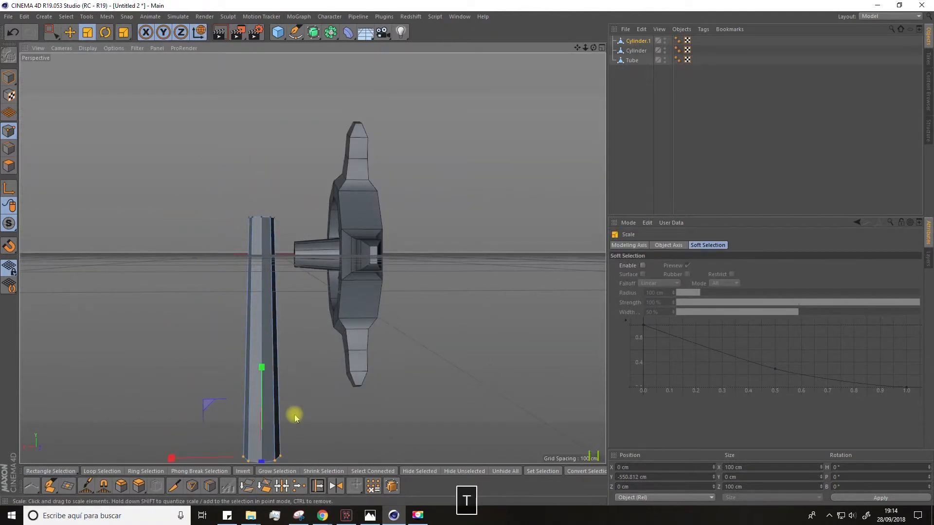
drag(184, 288, 175, 381)
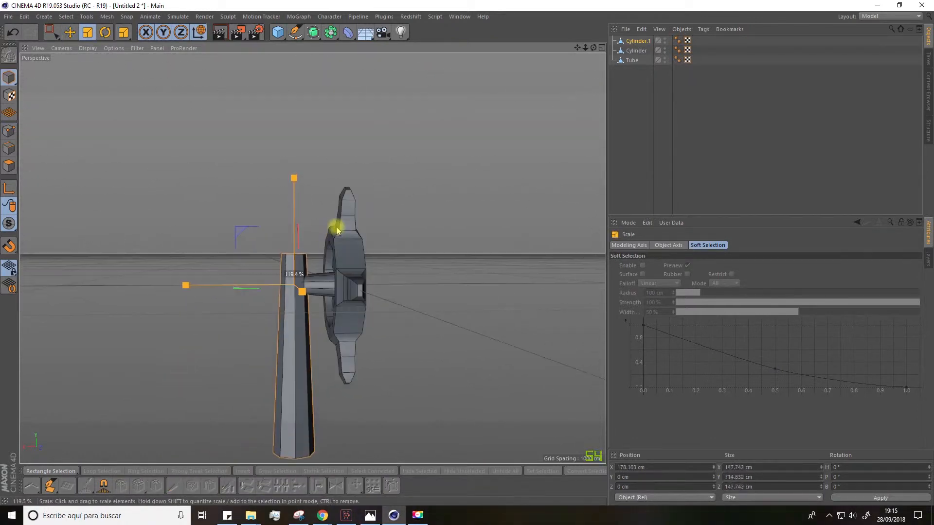
drag(337, 230, 272, 311)
- Copy the post, hub and ring objects and paste them into the barco.c4d scene
shift+click(634, 60)
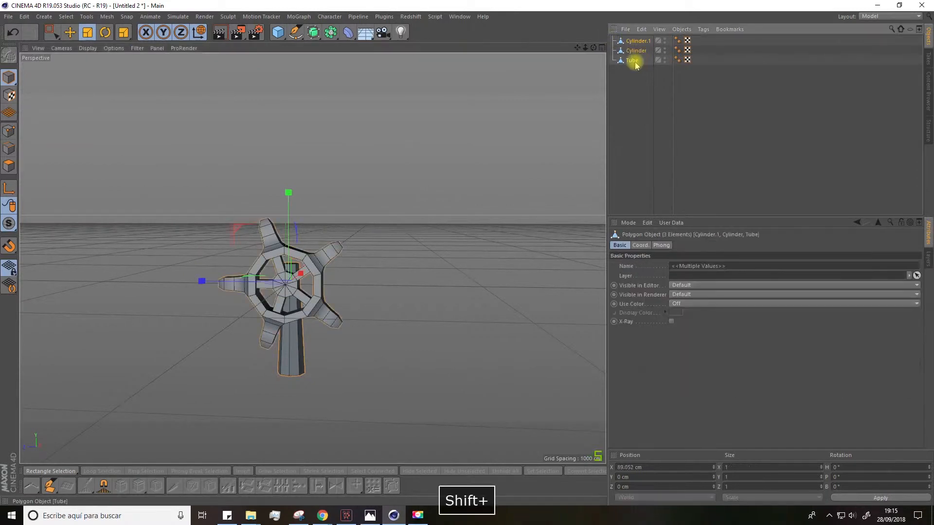
key(ctrl+c)
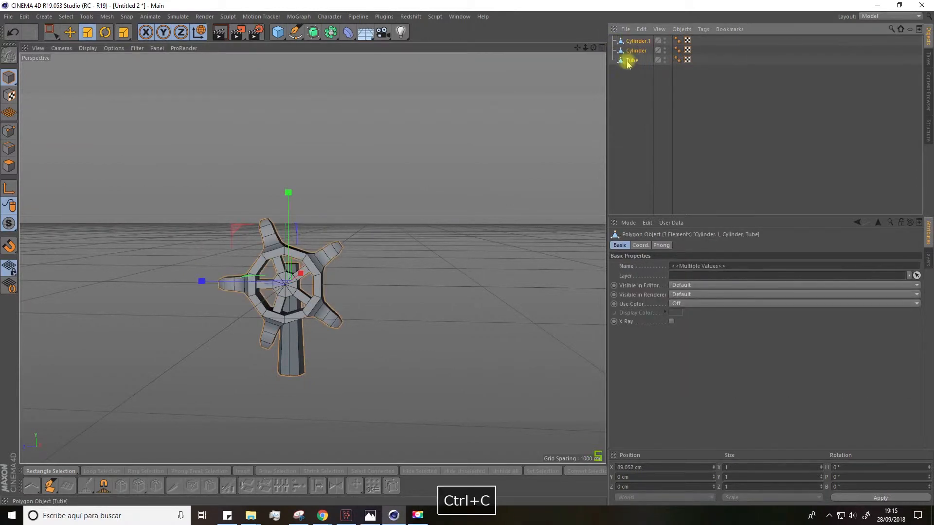
click(453, 18)
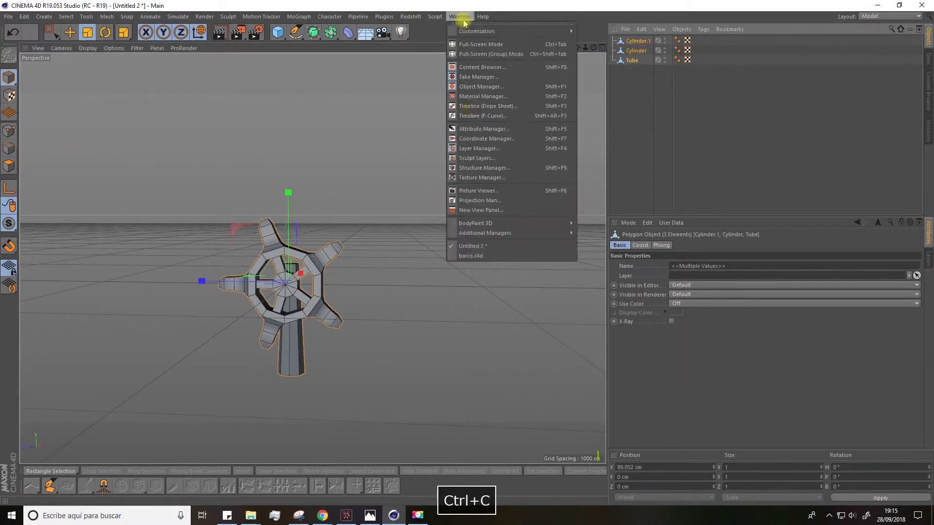
click(470, 248)
key(ctrl+v)
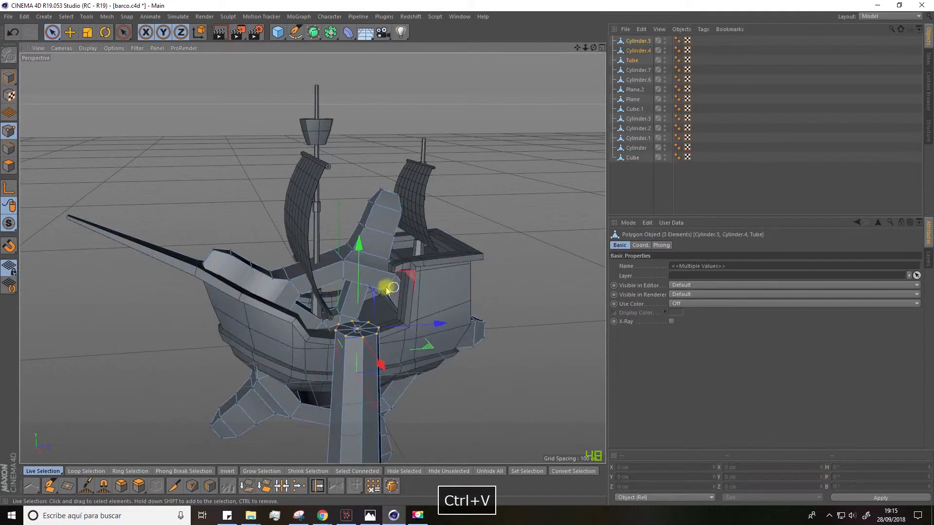
- Scale the pasted wheel assembly down to fit the ship and turn it to a 270° heading on the bow deck
scroll(535, 83, down, 5)
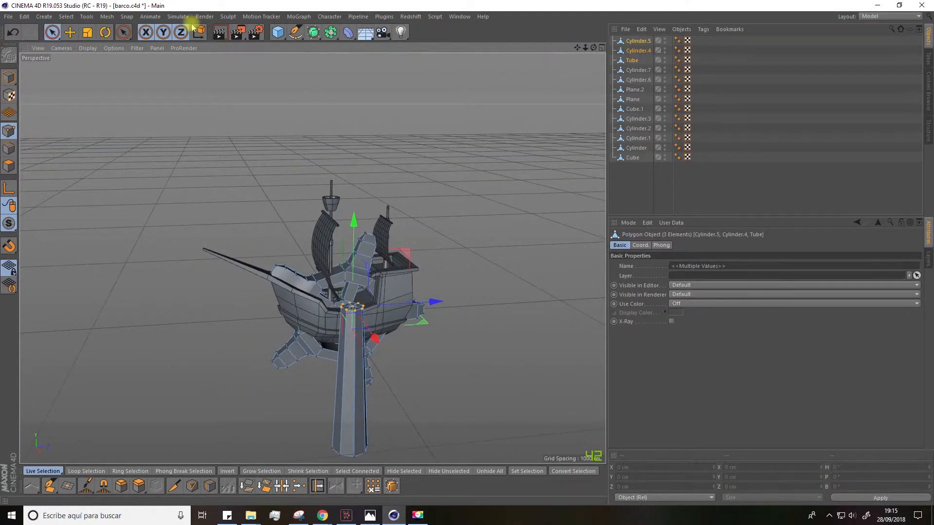
click(87, 33)
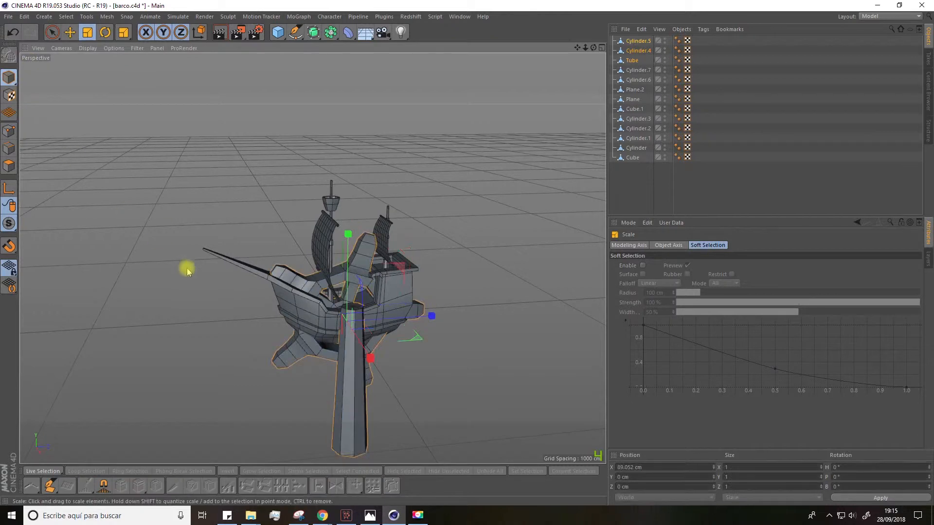
mouse_move(173, 295)
mouse_down()
mouse_move(69, 364)
mouse_move(173, 294)
mouse_up()
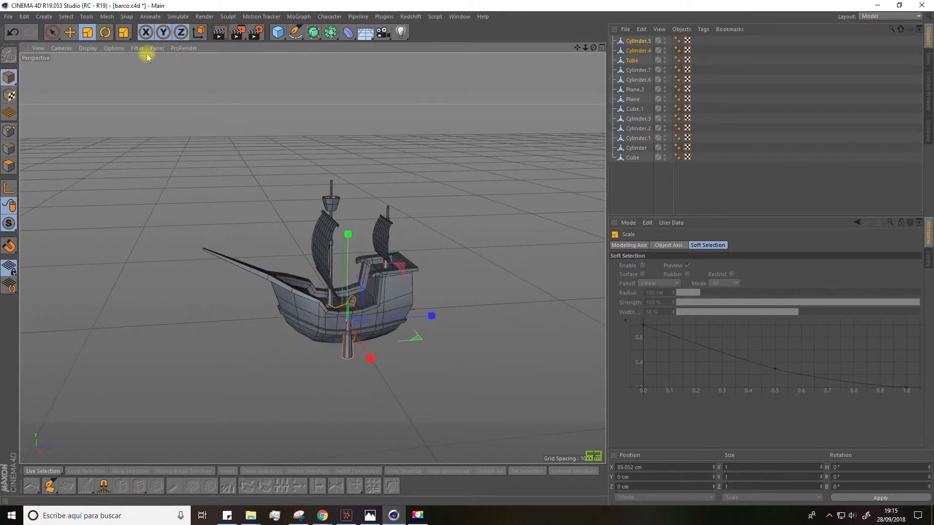
click(105, 33)
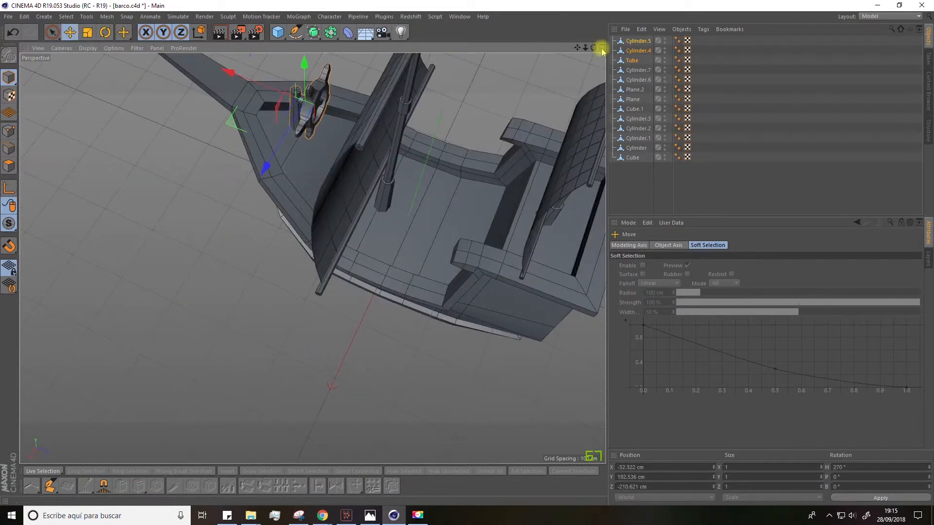
- Centre the wheel assembly across the width of the bow deck using the Top view
click(602, 48)
scroll(161, 346, down, 5)
scroll(431, 198, down, 6)
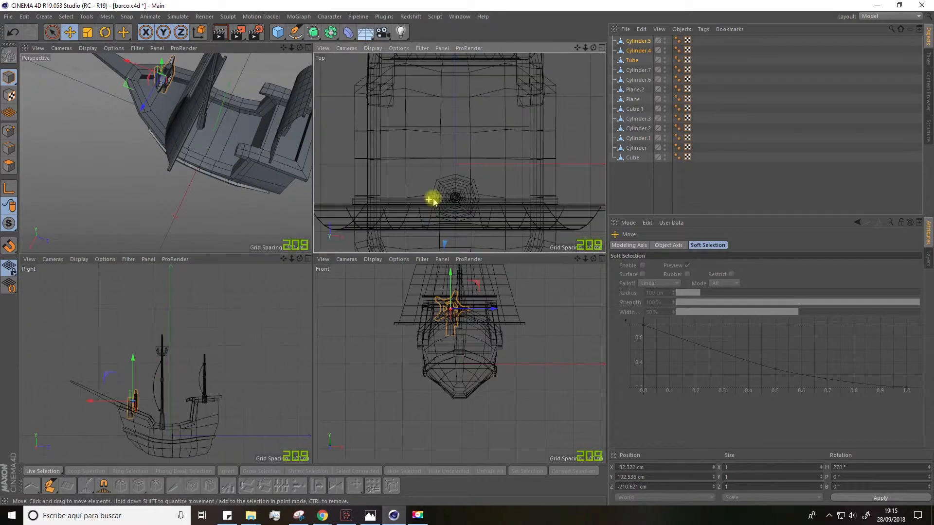
alt+middle_drag(448, 202, 442, 87)
scroll(442, 87, up, 4)
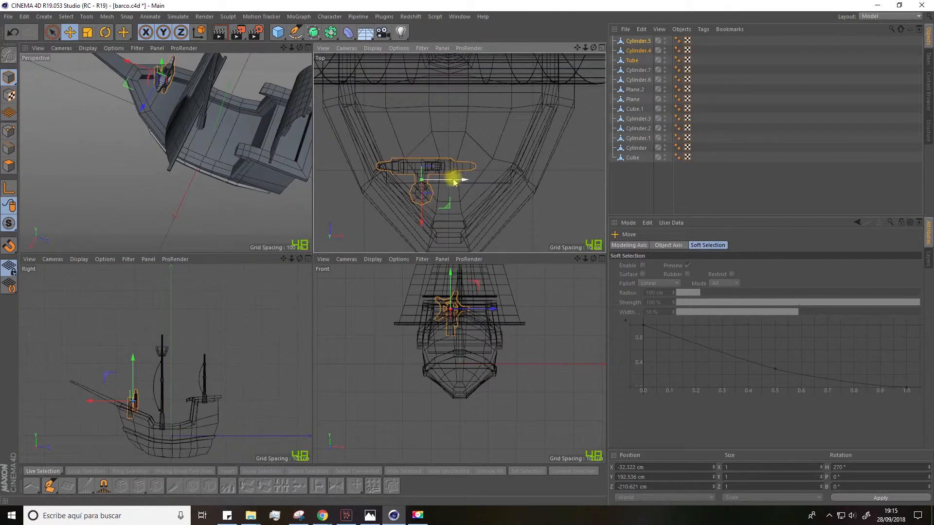
drag(451, 177, 481, 184)
scroll(455, 208, up, 3)
alt+middle_drag(455, 208, 442, 96)
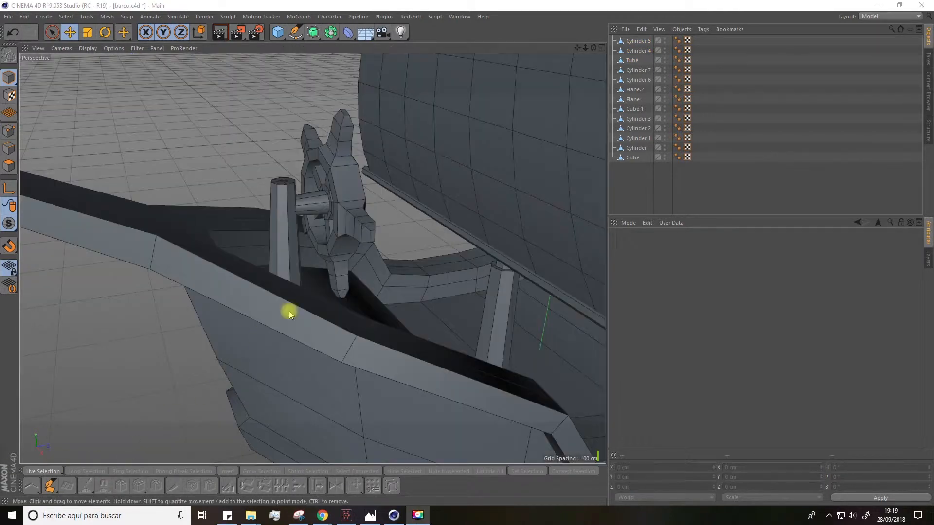
- Select the wheel's Tube object in polygon mode and loop-select the band of faces near one handle's tip
scroll(366, 224, up, 3)
alt+drag(363, 223, 337, 185)
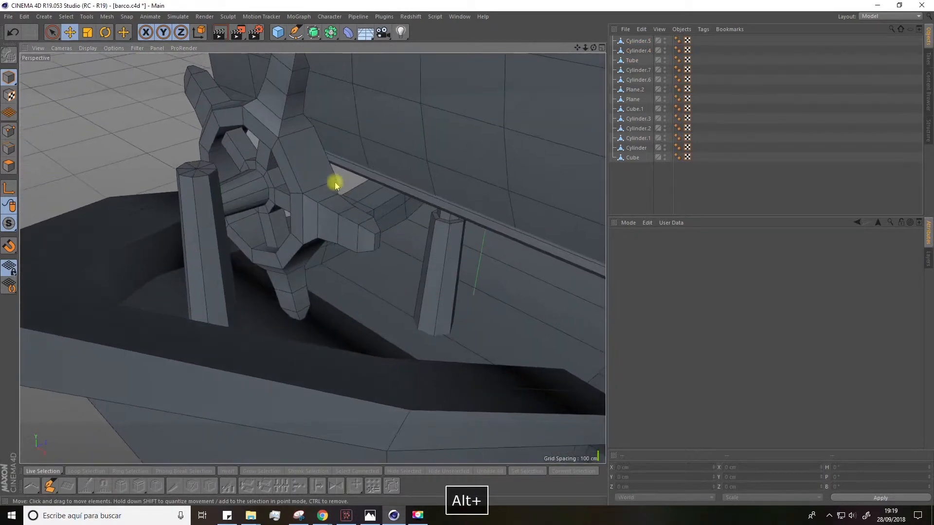
click(313, 171)
scroll(312, 171, up, 3)
click(66, 16)
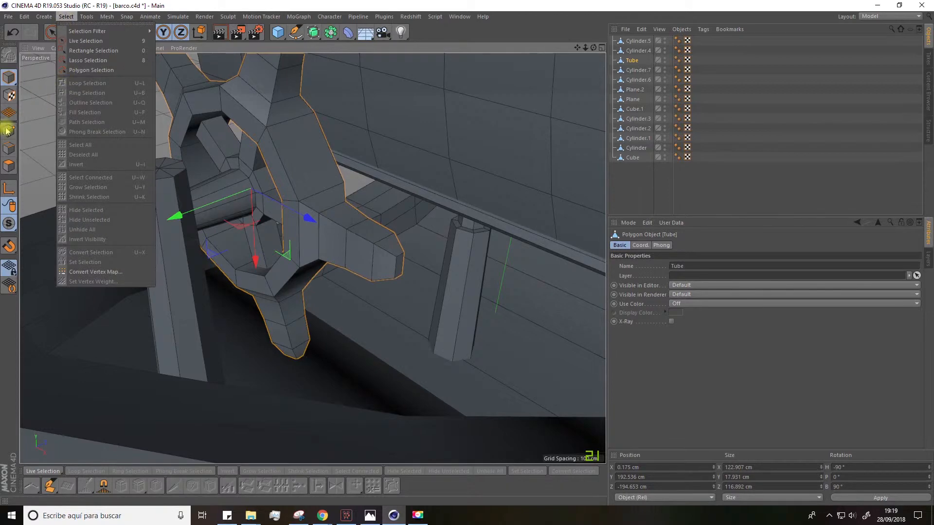
click(7, 159)
click(9, 166)
click(67, 17)
click(87, 83)
click(366, 239)
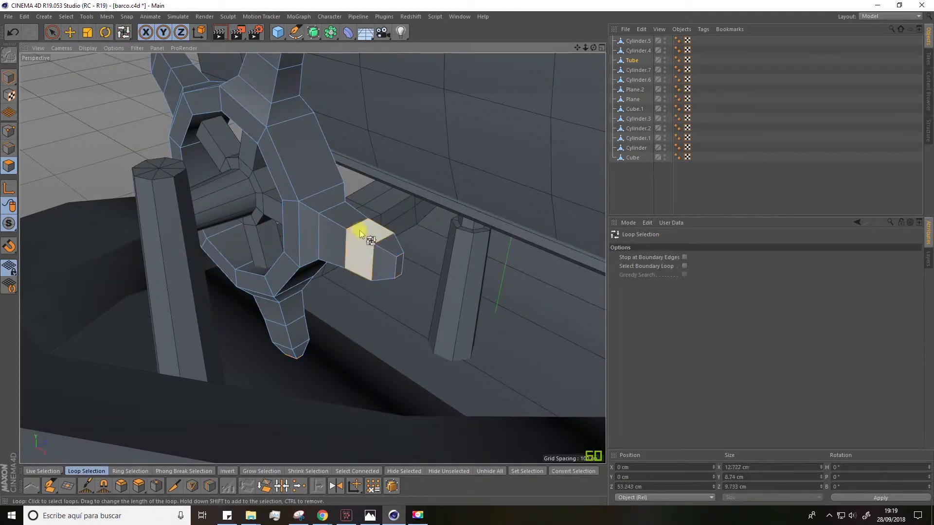
- Add the matching face bands on the other four handles to the loop selection
alt+drag(348, 199, 344, 267)
shift+click(302, 161)
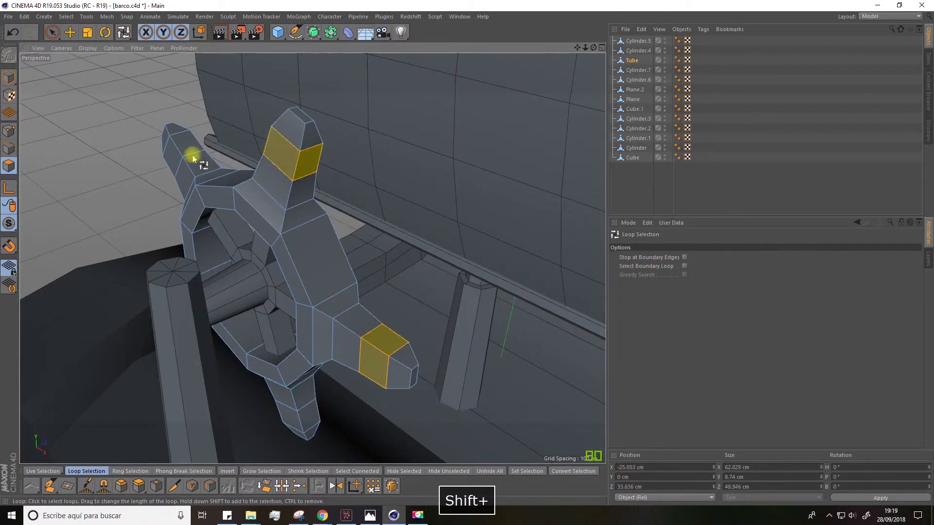
shift+click(171, 148)
alt+drag(172, 148, 223, 209)
shift+click(186, 298)
alt+drag(348, 265, 298, 203)
shift+click(247, 273)
- Extrude the selected bands on all five handles outward to thicken the grips
right_click(299, 202)
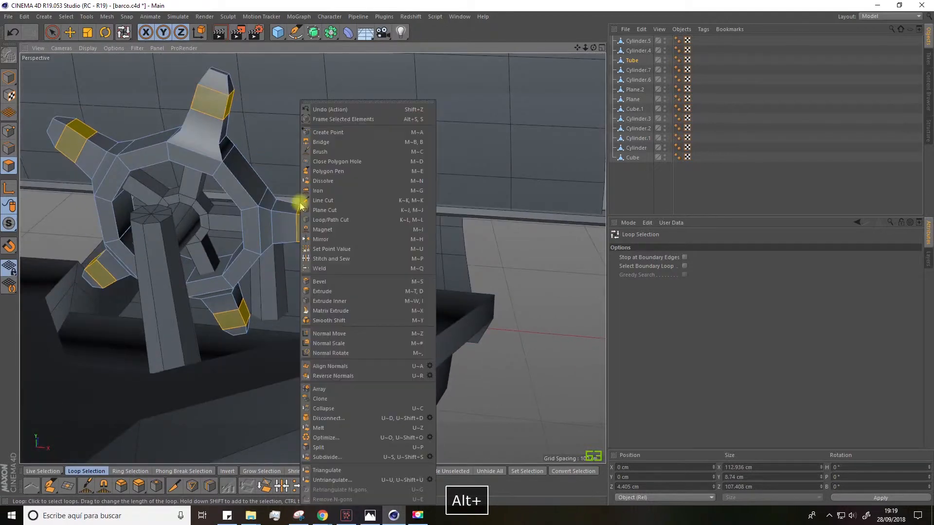
click(321, 291)
drag(340, 230, 237, 389)
key(e)
click(236, 389)
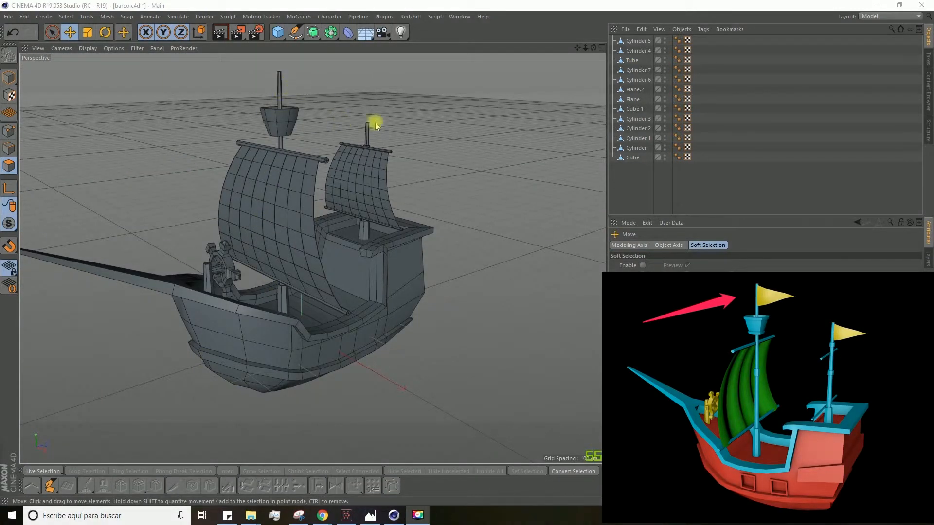
- Add a plane, raise it above the main mast and set its width and height segments to 1
alt+drag(371, 130, 283, 134)
click(278, 35)
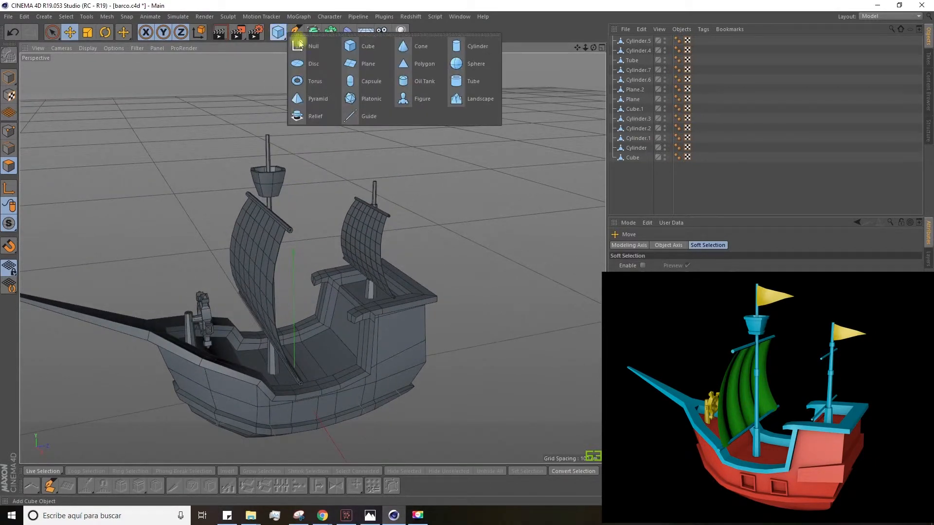
click(350, 64)
drag(290, 307, 292, 73)
click(670, 286)
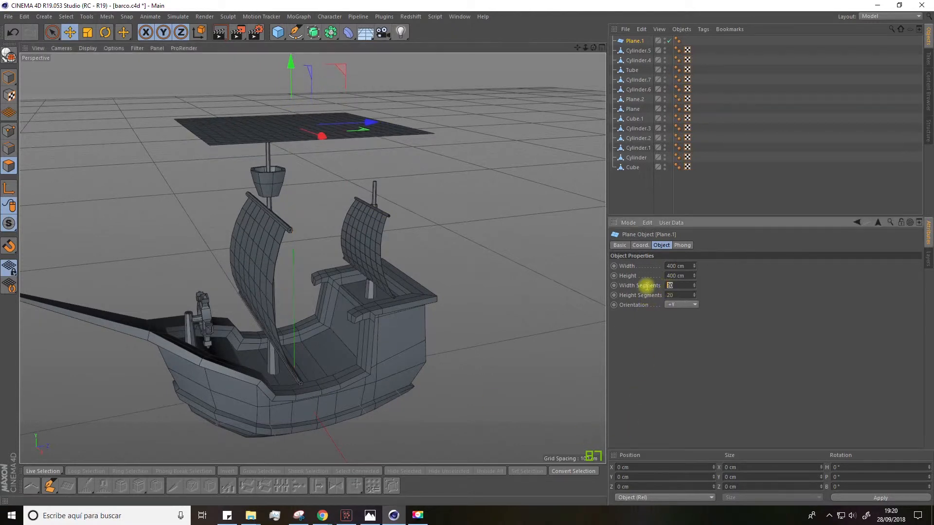
key(Tab)
text(1)
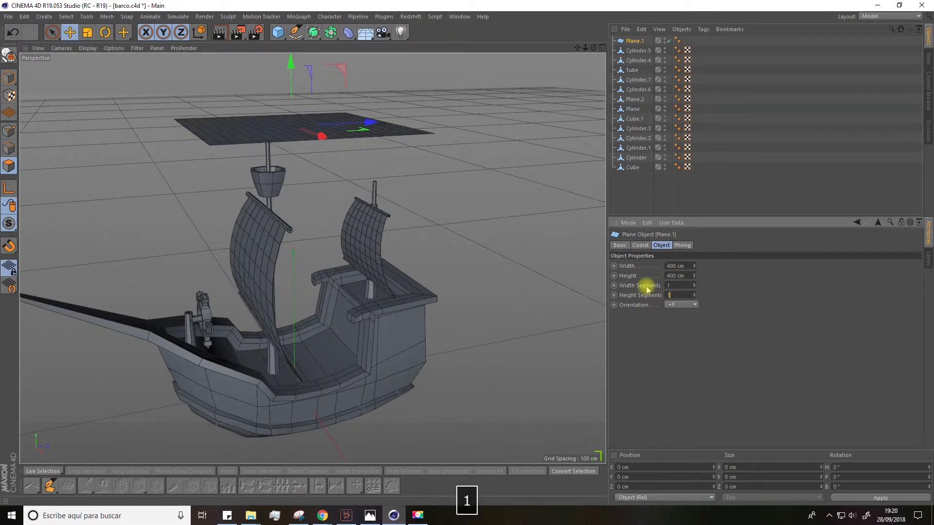
key(Return)
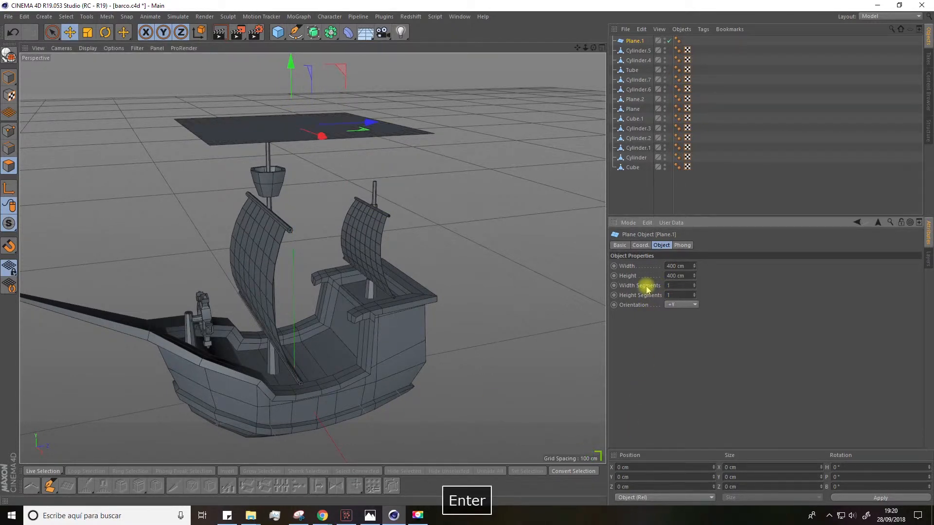
- Rotate the plane 90° so it stands vertically along the ship's length
click(105, 33)
drag(308, 94, 302, 150)
alt+middle_drag(342, 185, 330, 283)
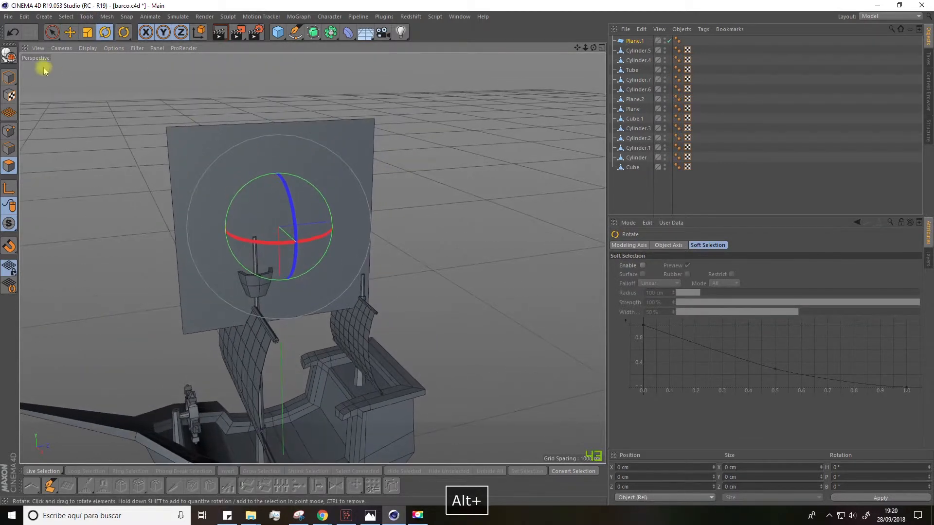
- Make the plane editable and scale it down to 122 by 122 cm in model mode
click(9, 55)
alt+drag(43, 87, 74, 127)
key(t)
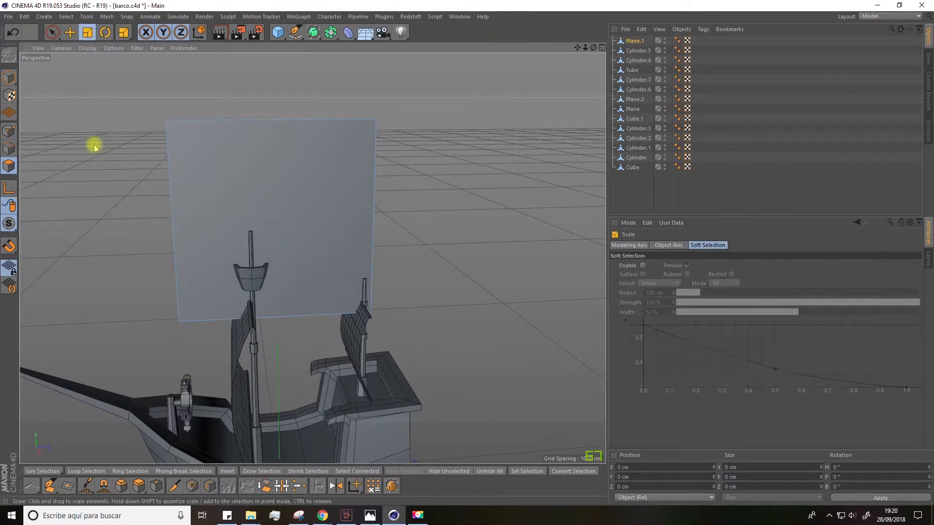
click(10, 77)
drag(88, 92, 19, 92)
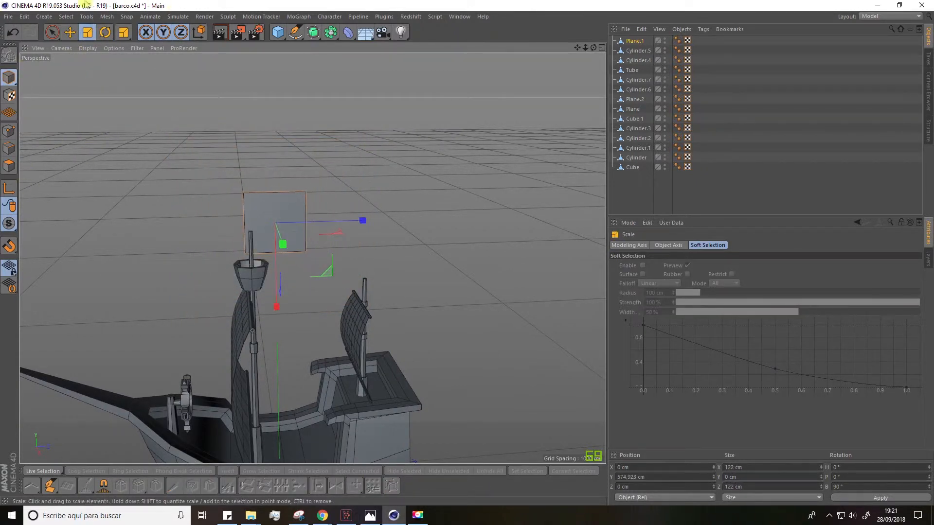
- Weld the plane's two corner points farthest from the mast at their midpoint to form a triangular flag
click(51, 35)
scroll(298, 267, up, 5)
click(8, 131)
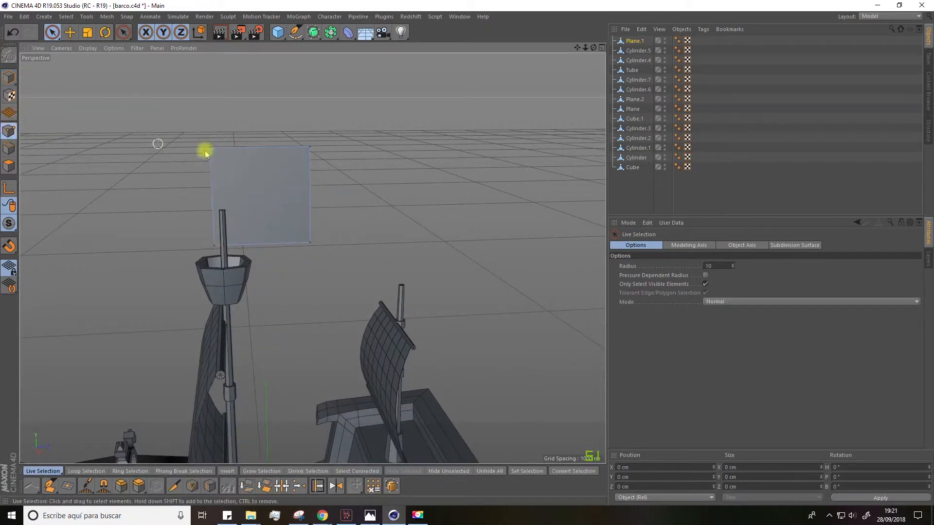
click(310, 230)
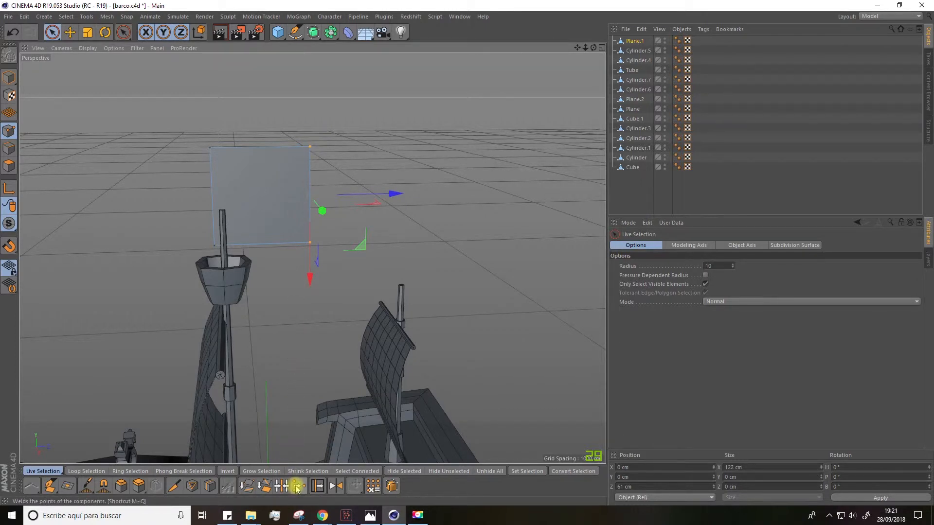
right_click(309, 145)
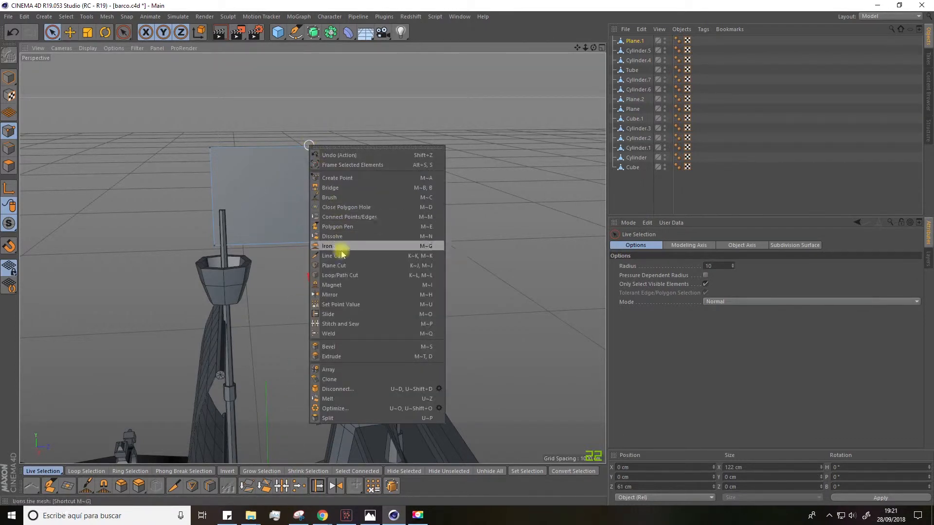
click(329, 334)
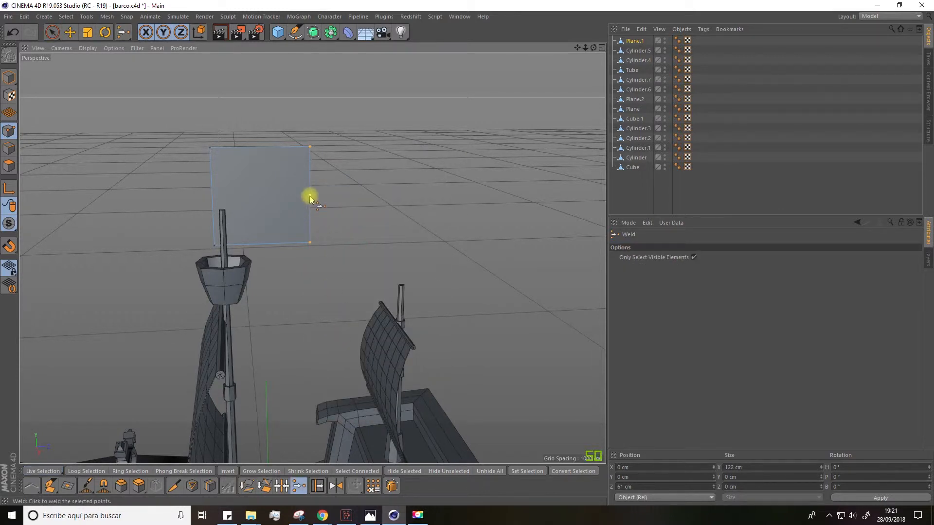
click(52, 33)
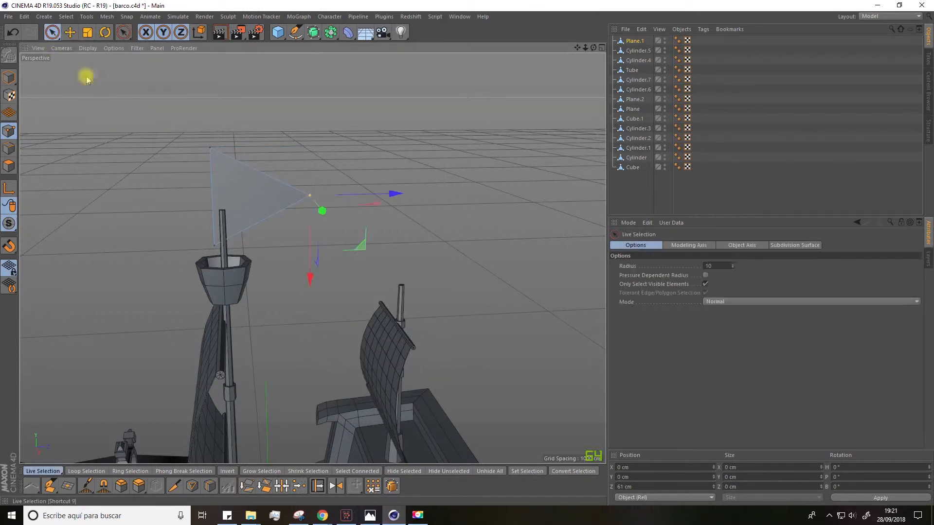
- Scale the flag down to about 78 cm high and pull its tip point outward for a length of about 167 cm
click(70, 32)
click(9, 77)
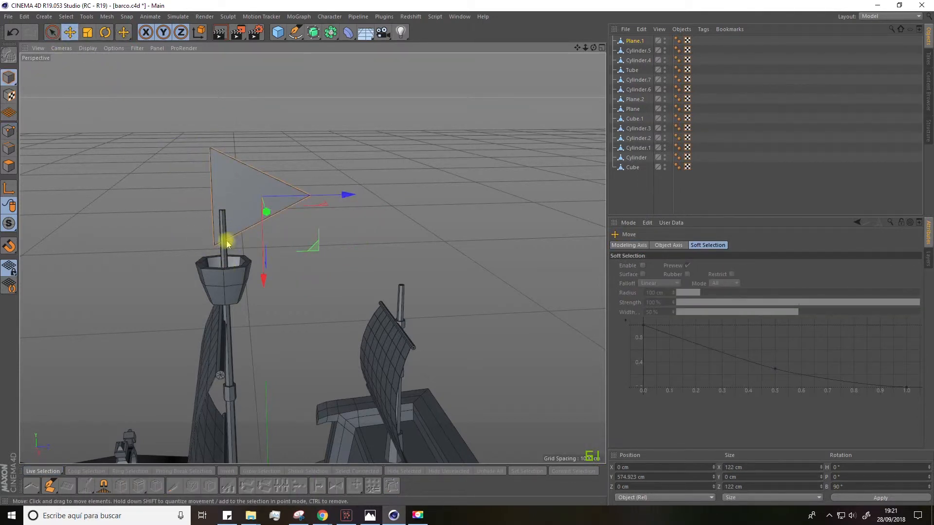
click(53, 33)
click(9, 134)
click(295, 198)
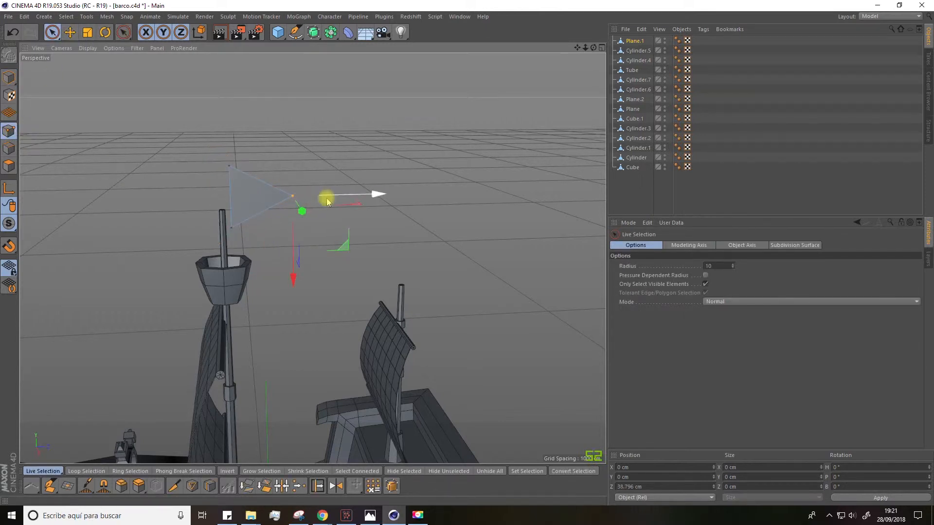
drag(382, 194, 448, 192)
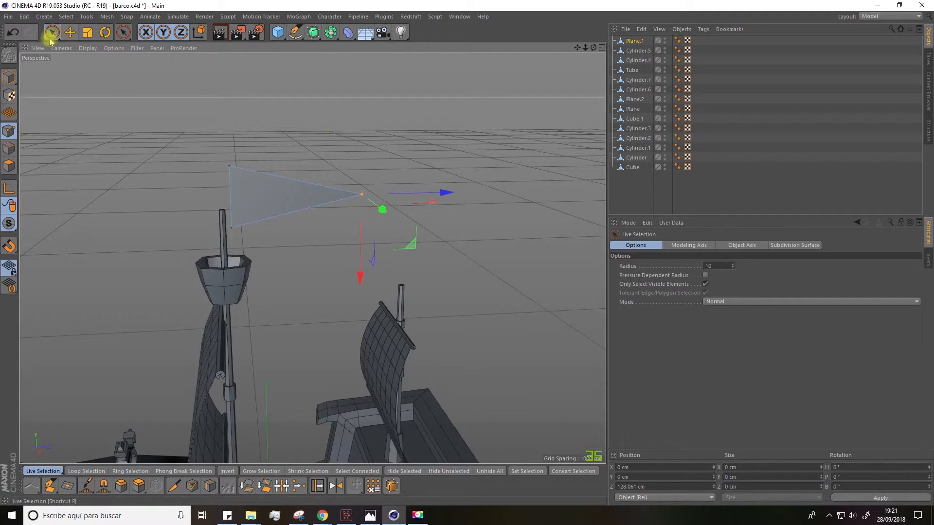
- Scale the whole flag to about 54 by 116 cm and move its straight edge against the top of the main mast
click(8, 76)
click(87, 32)
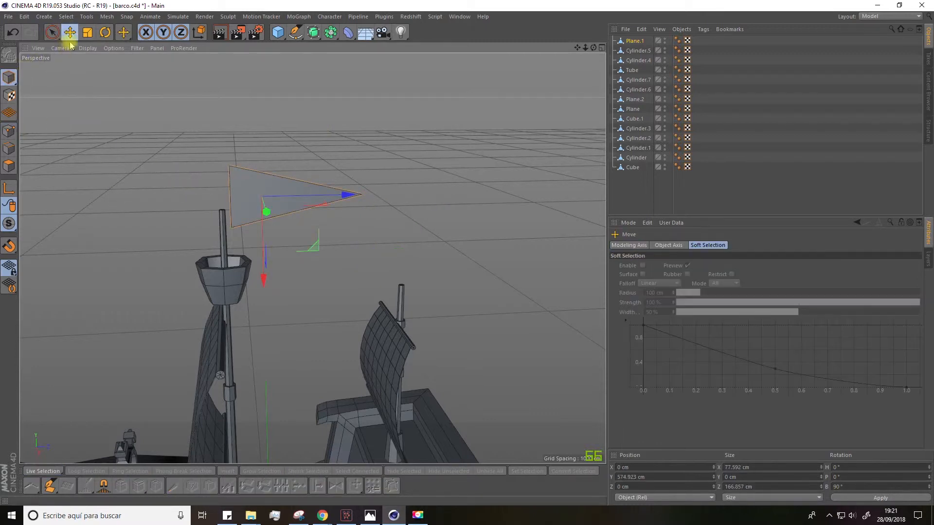
drag(92, 205, 71, 204)
click(70, 32)
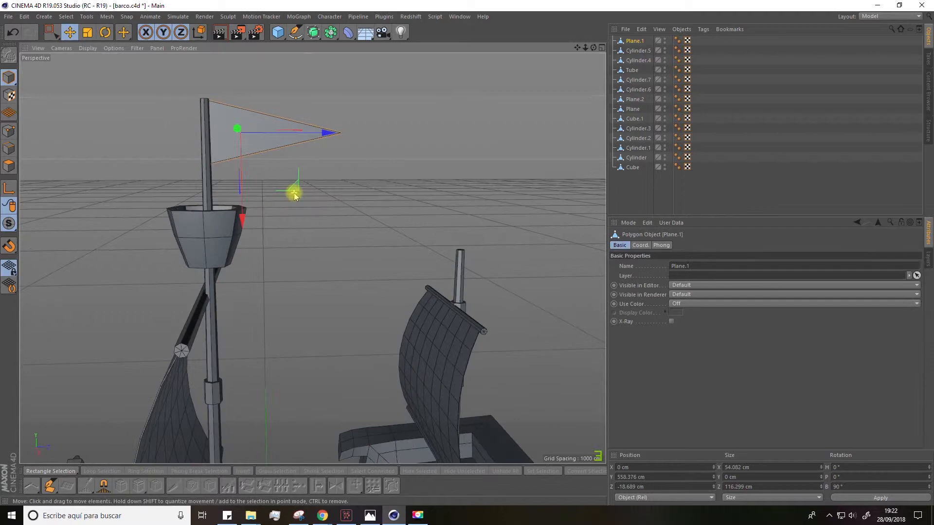
- Try a single-level subdivision of the flag mesh
alt+drag(294, 192, 233, 183)
alt+drag(216, 218, 235, 225)
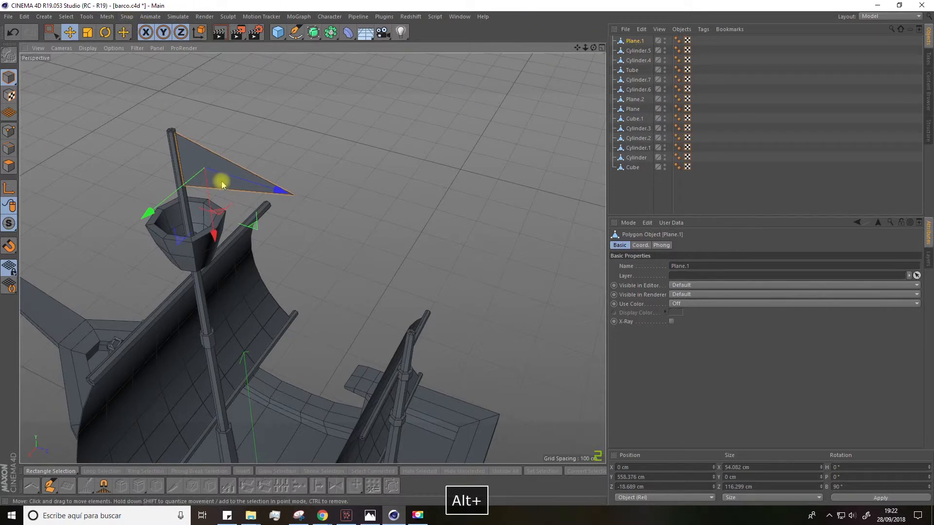
alt+drag(221, 181, 236, 175)
scroll(189, 155, up, 3)
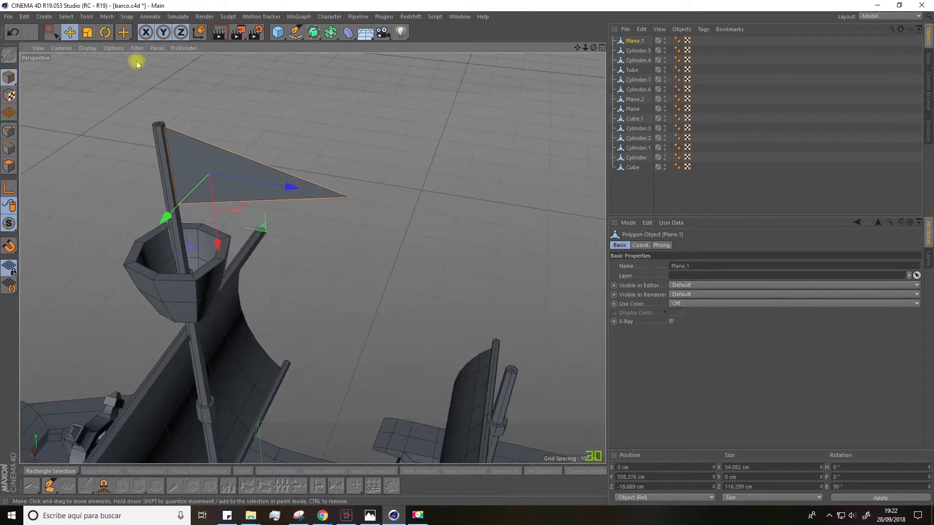
click(107, 17)
mouse_move(113, 33)
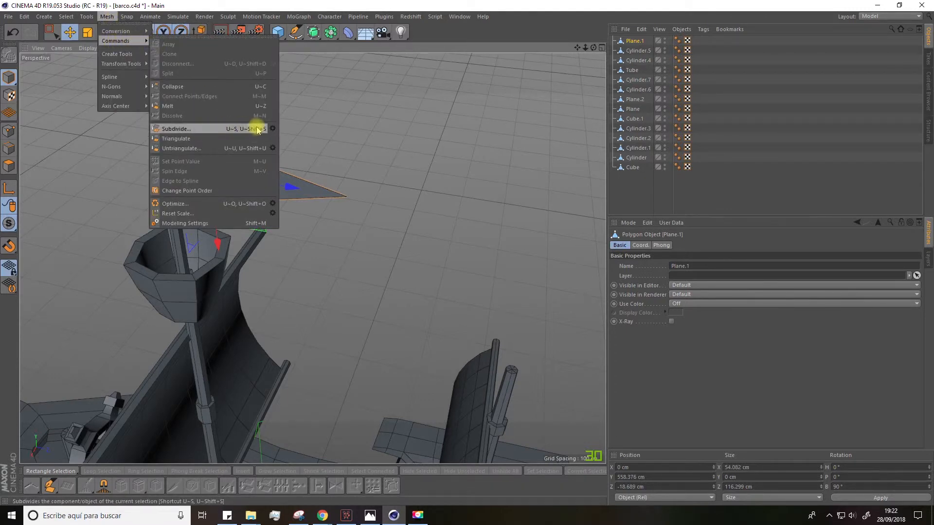
click(272, 129)
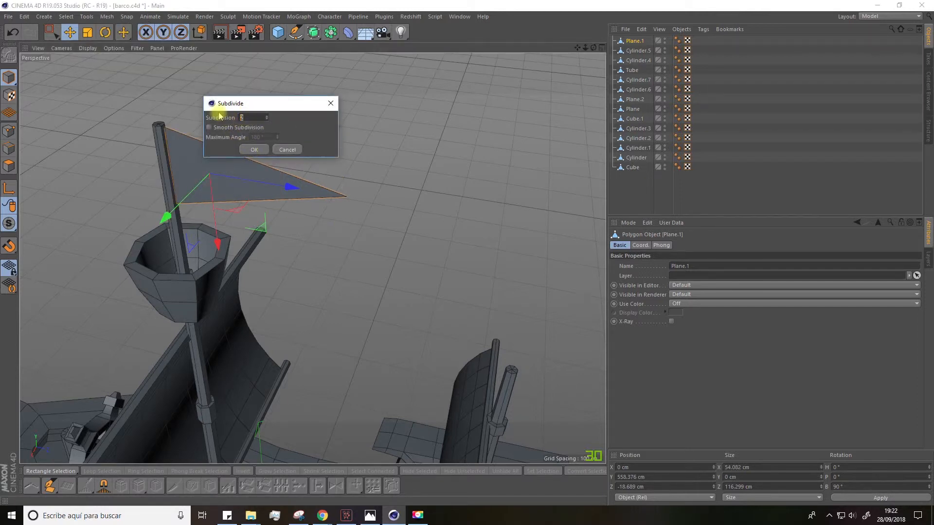
click(254, 149)
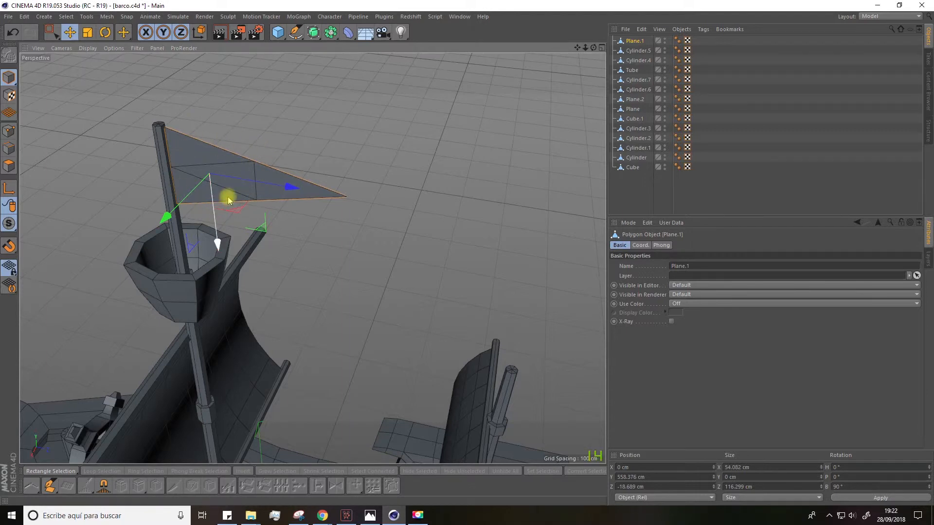
key(ctrl+z)
- Subdivide the flag mesh by two levels, giving four segments along each edge
click(108, 17)
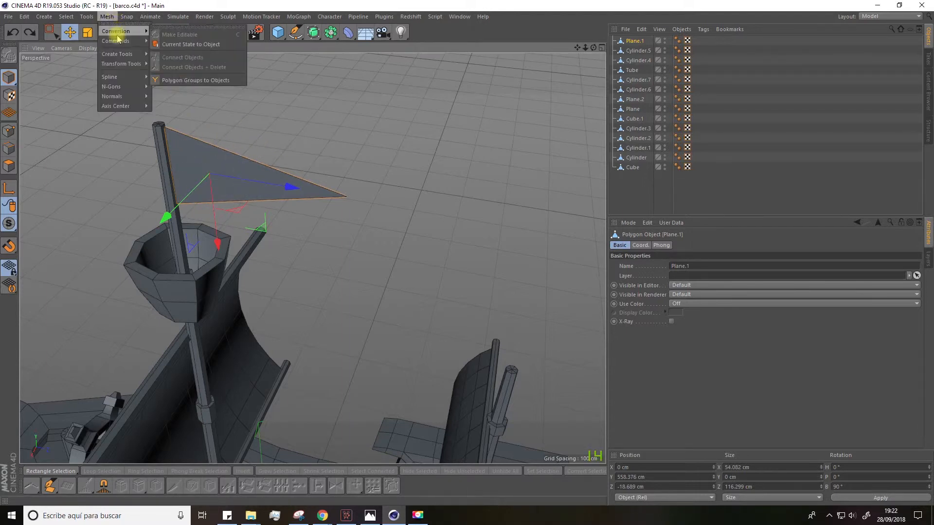
mouse_move(121, 42)
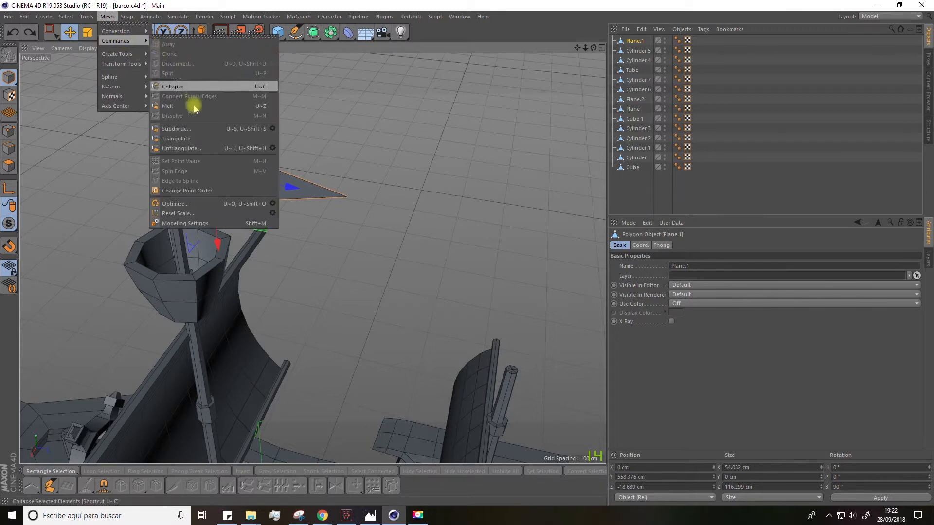
click(272, 129)
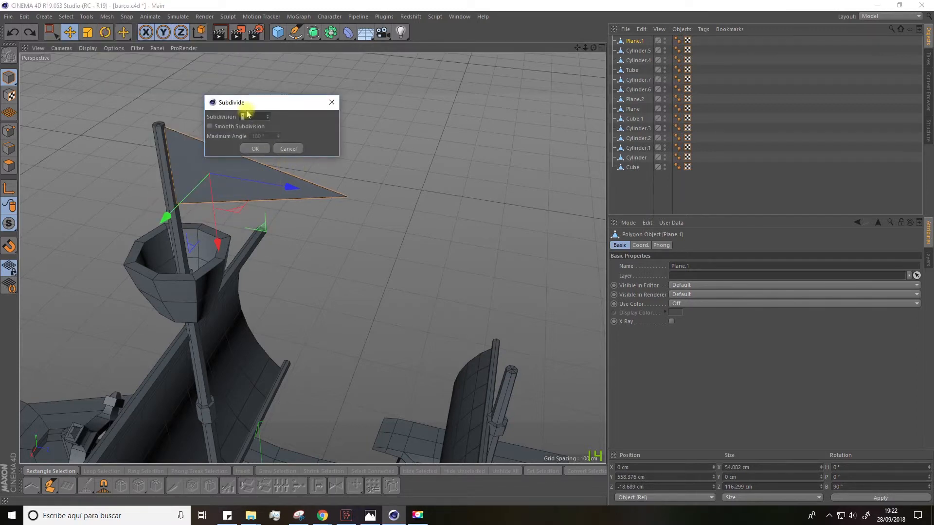
click(255, 148)
alt+drag(309, 159, 316, 194)
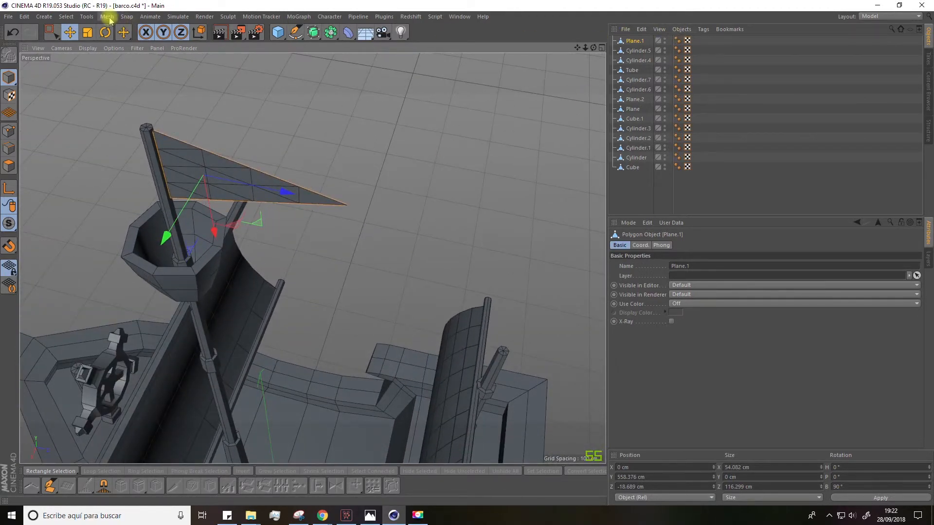
- Add a Cloth Surface, make the flag its child and set the thickness to 1 cm
click(189, 18)
mouse_move(185, 31)
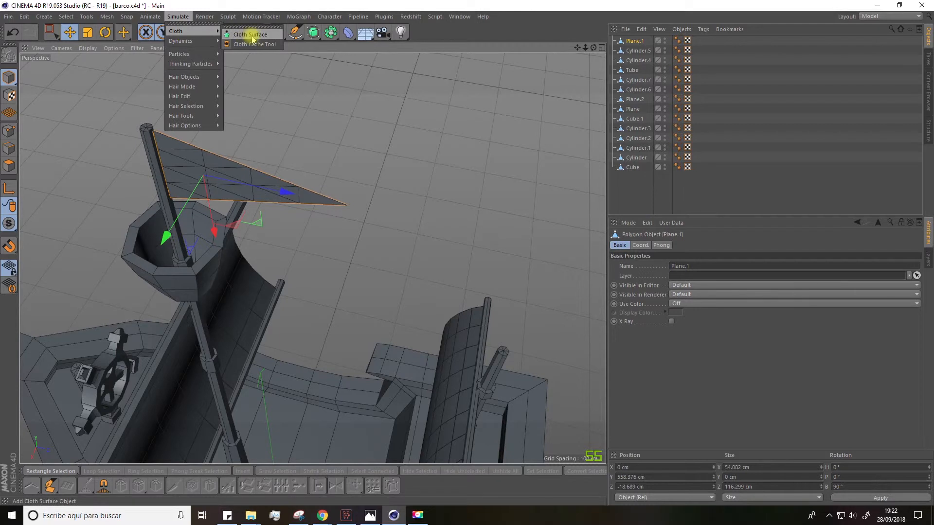
click(253, 36)
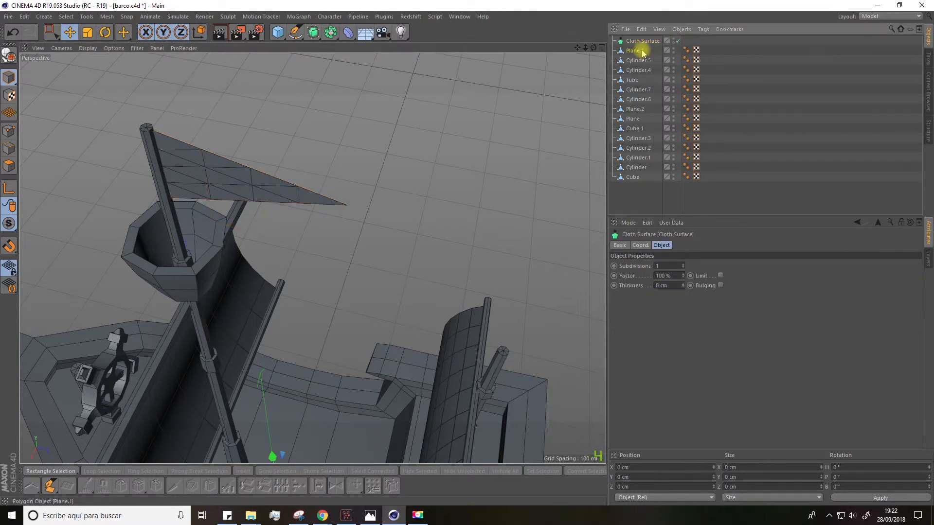
drag(645, 43, 644, 44)
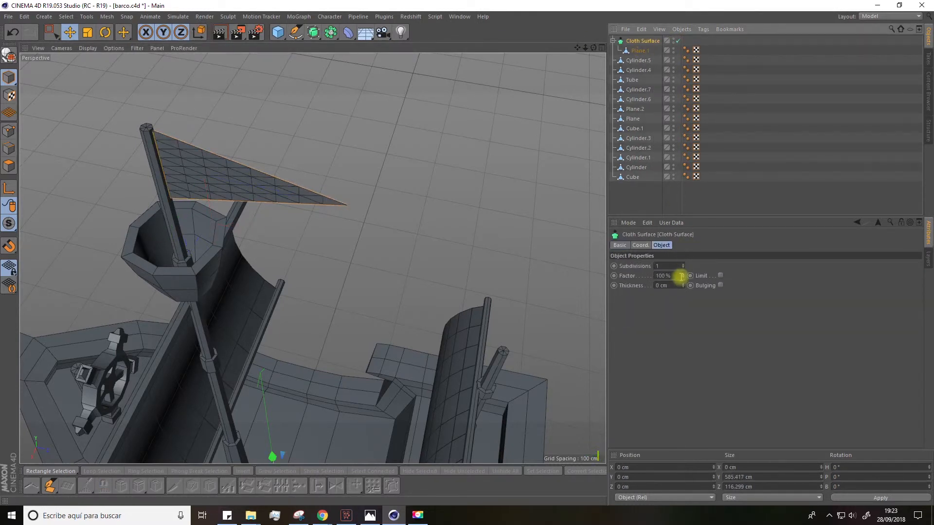
click(661, 286)
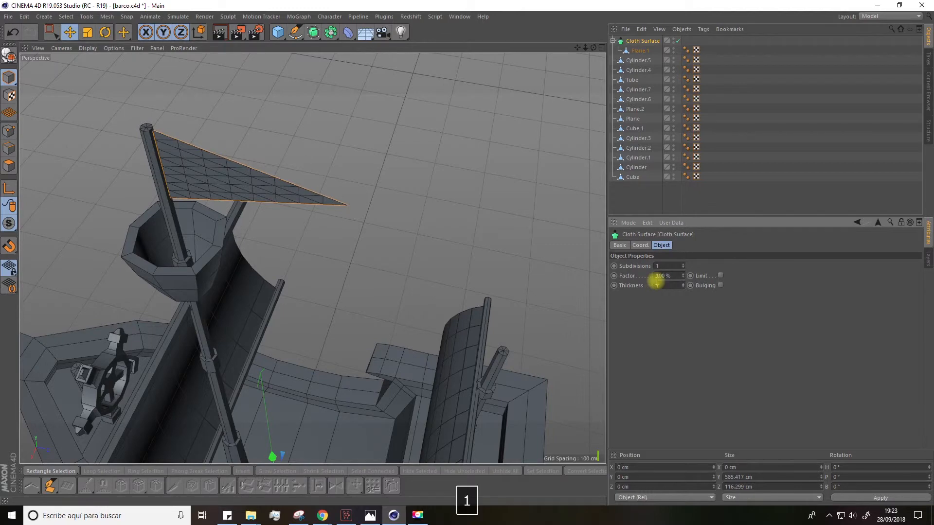
text(1)
key(Return)
- Duplicate the flag within the Cloth Surface, fit the copy to the top of the rear mast and shrink it to about 43 by 92 cm
alt+drag(292, 287, 183, 180)
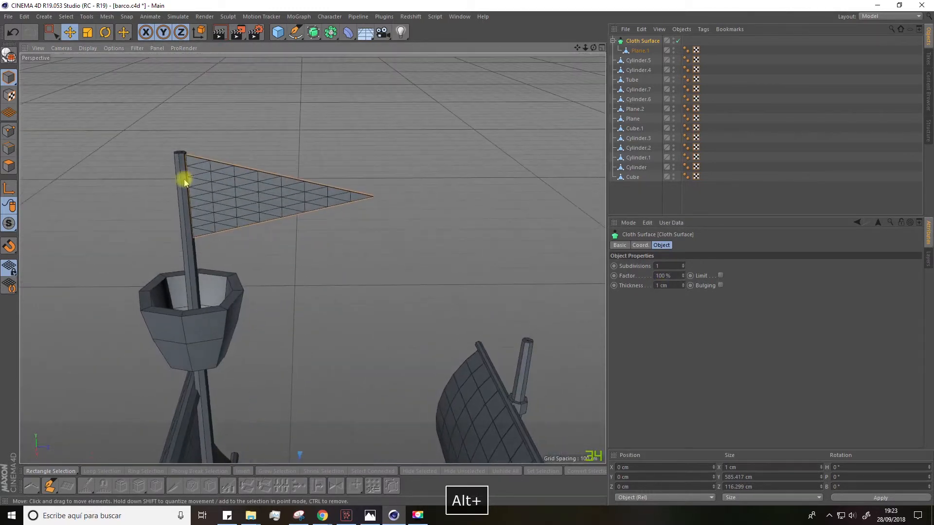
scroll(205, 185, down, 4)
click(640, 51)
scroll(180, 243, up, 4)
scroll(338, 230, down, 4)
alt+middle_drag(339, 244, 316, 209)
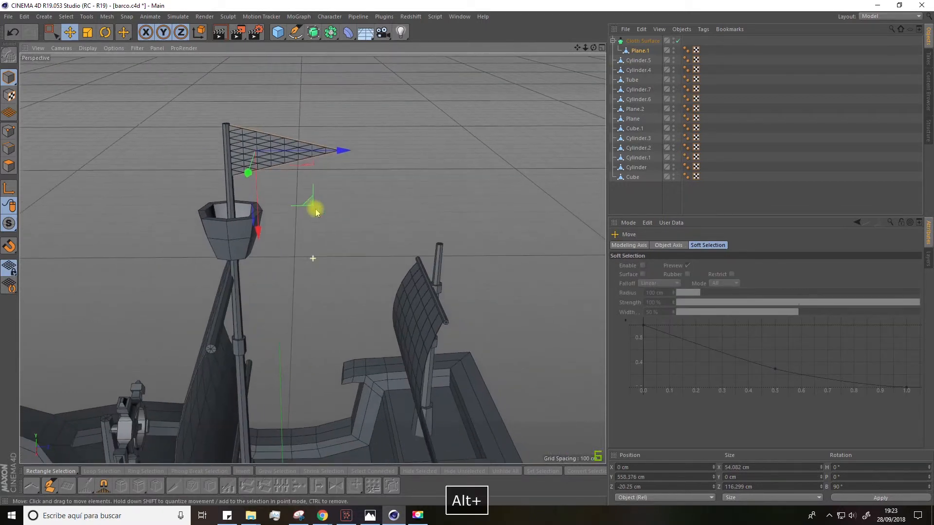
ctrl+drag(341, 150, 490, 160)
drag(392, 225, 396, 329)
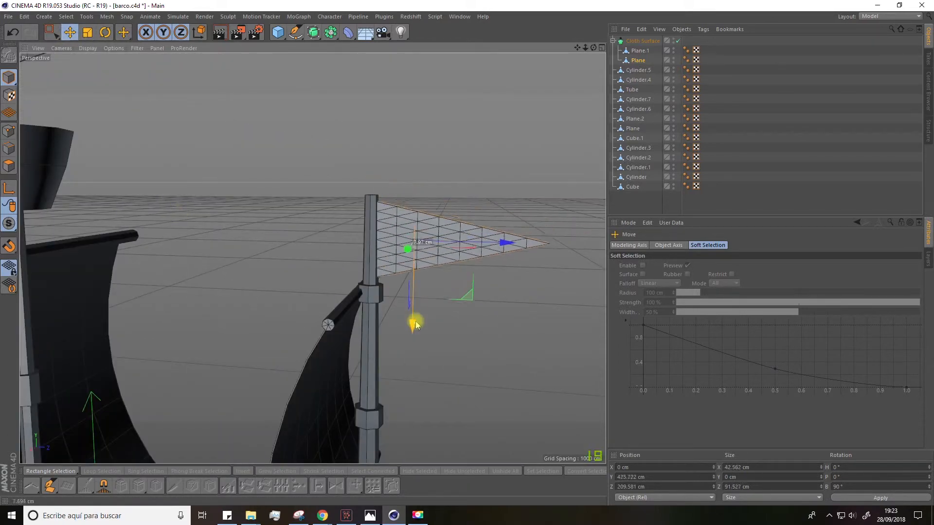
alt+drag(415, 321, 172, 382)
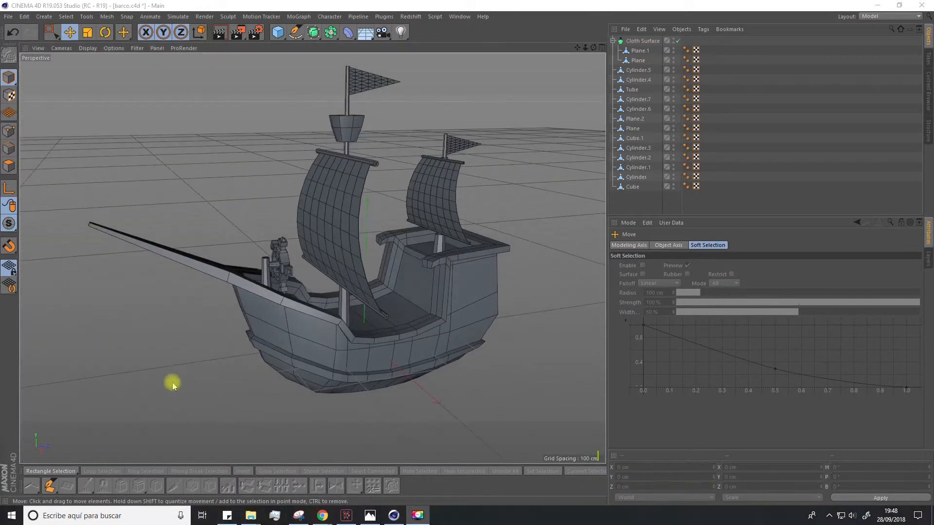
- Cut two edge loops around the crow's nest, one just below the rim and one near the base at about 71% offset
alt+drag(274, 179, 334, 208)
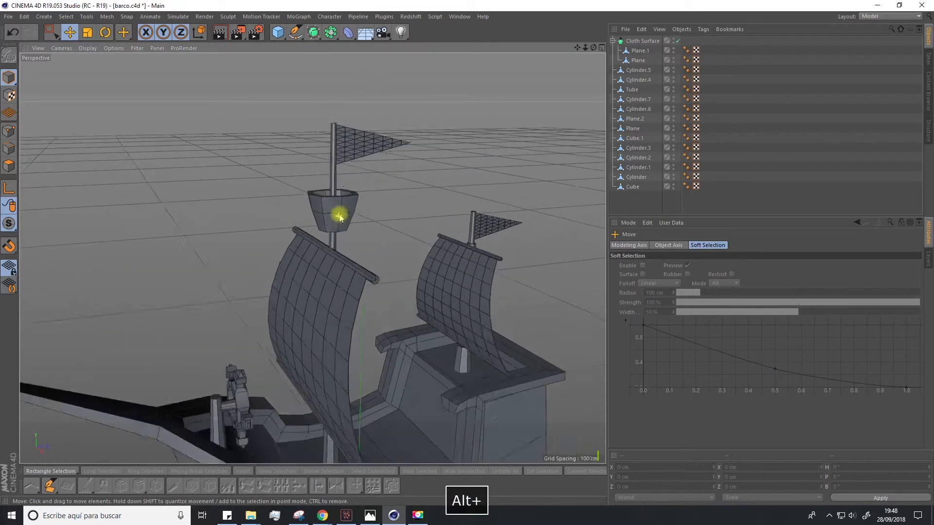
scroll(336, 209, up, 6)
click(330, 203)
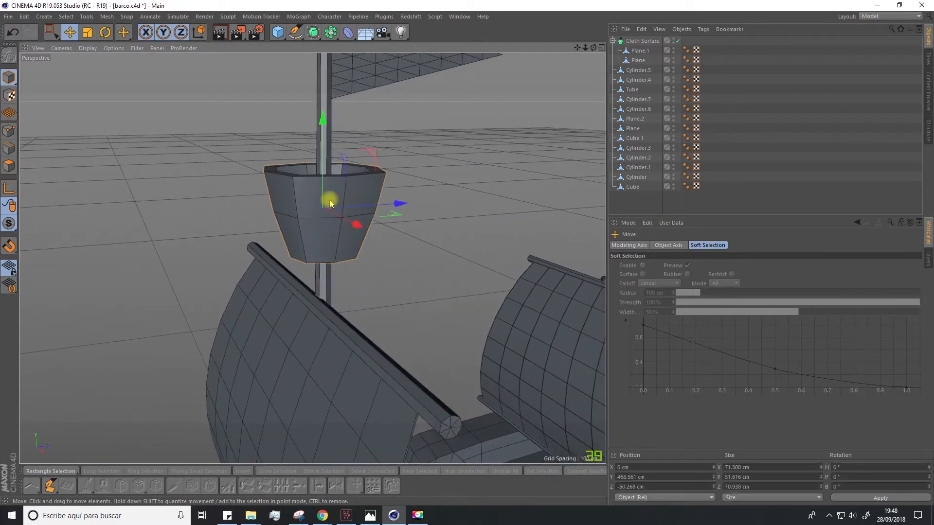
click(9, 165)
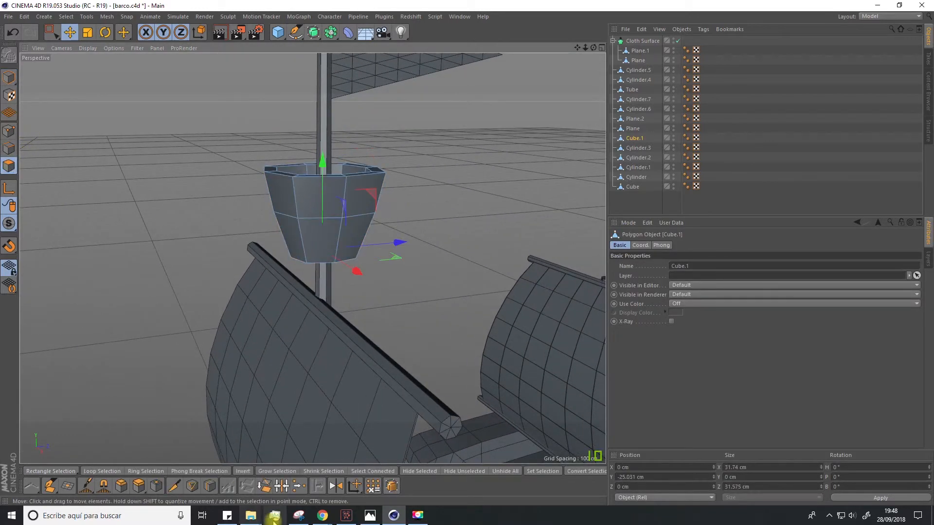
click(208, 491)
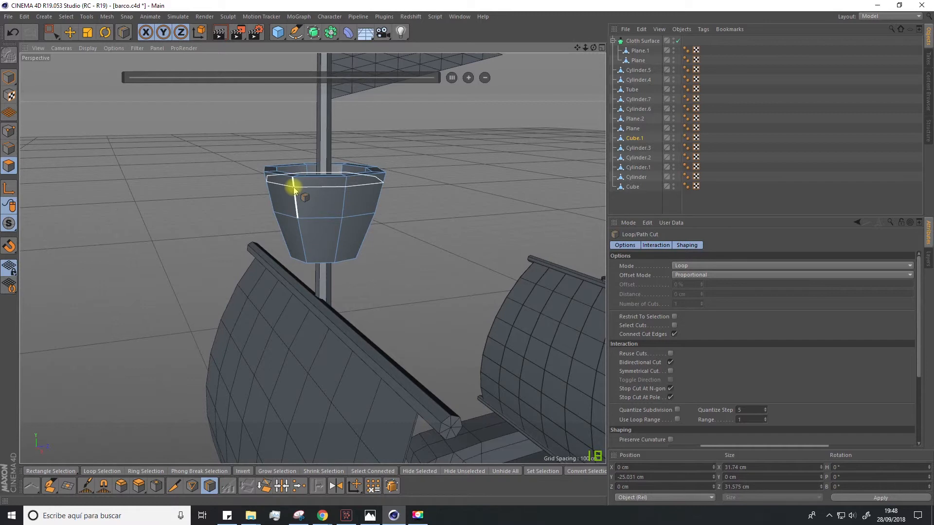
drag(294, 191, 304, 252)
alt+drag(323, 292, 375, 258)
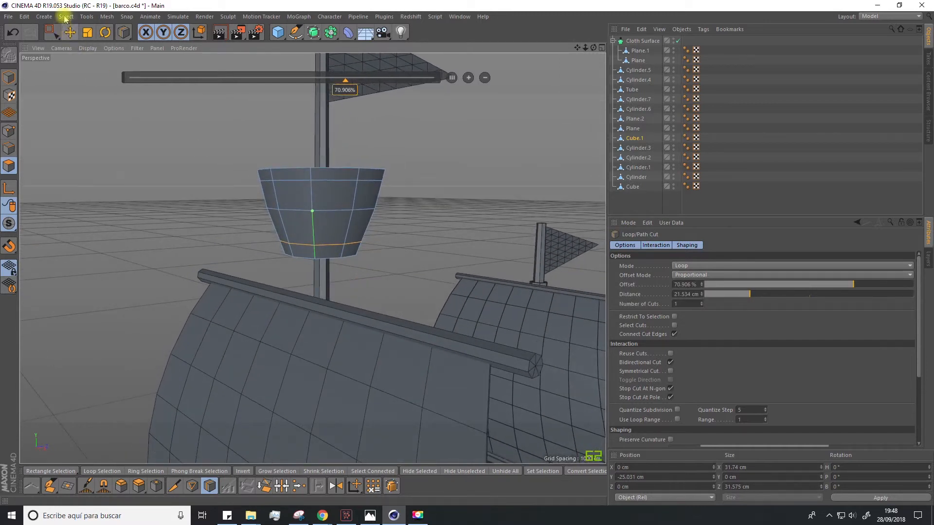
- Select the polygon bands around the rim and the base of the crow's nest
click(66, 16)
click(87, 93)
click(321, 174)
click(66, 16)
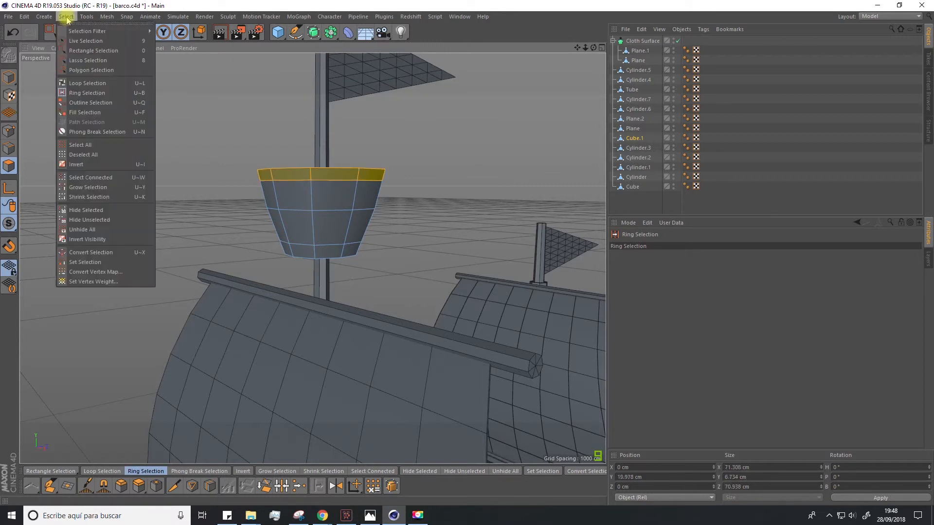
click(87, 83)
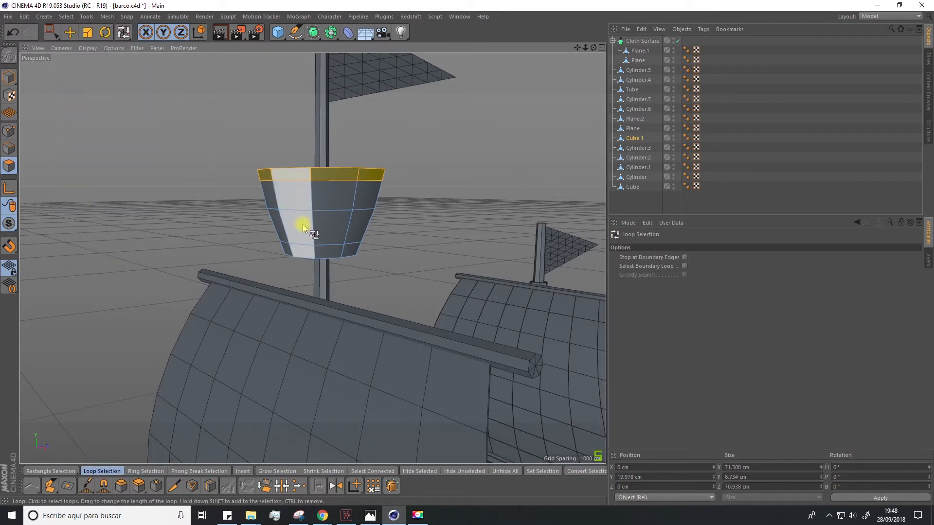
click(313, 252)
shift+click(312, 176)
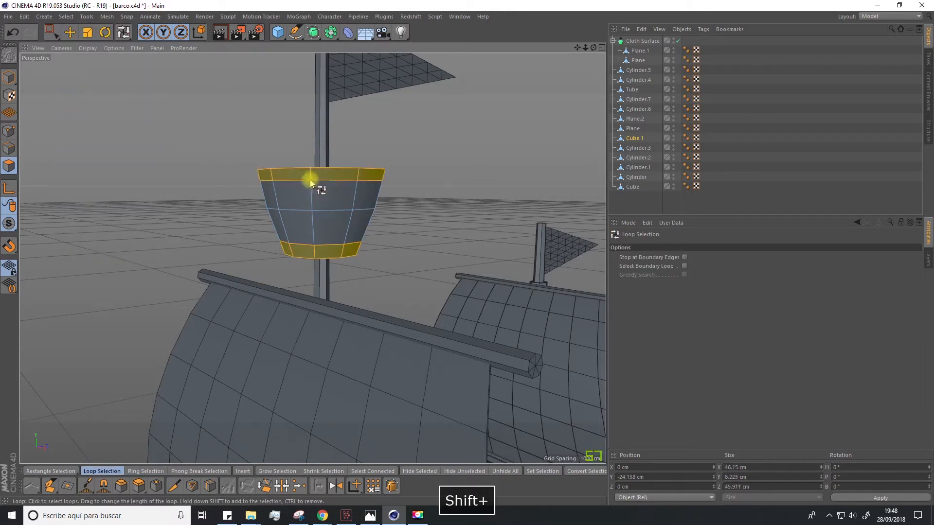
- Extrude the selected rim and base bands of the crow's nest outward by 3 cm
alt+drag(311, 179, 317, 235)
right_click(343, 181)
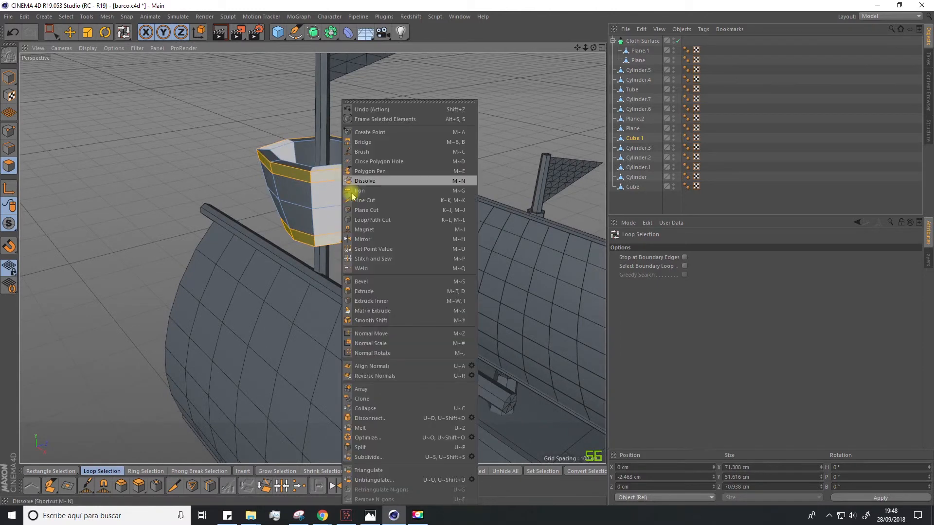
click(359, 292)
scroll(363, 200, up, 3)
drag(375, 148, 370, 166)
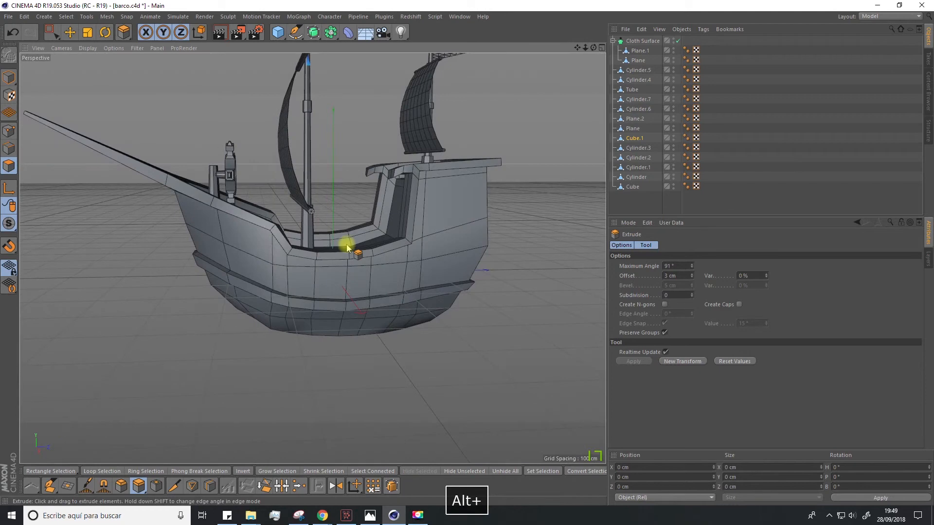
alt+drag(344, 246, 387, 328)
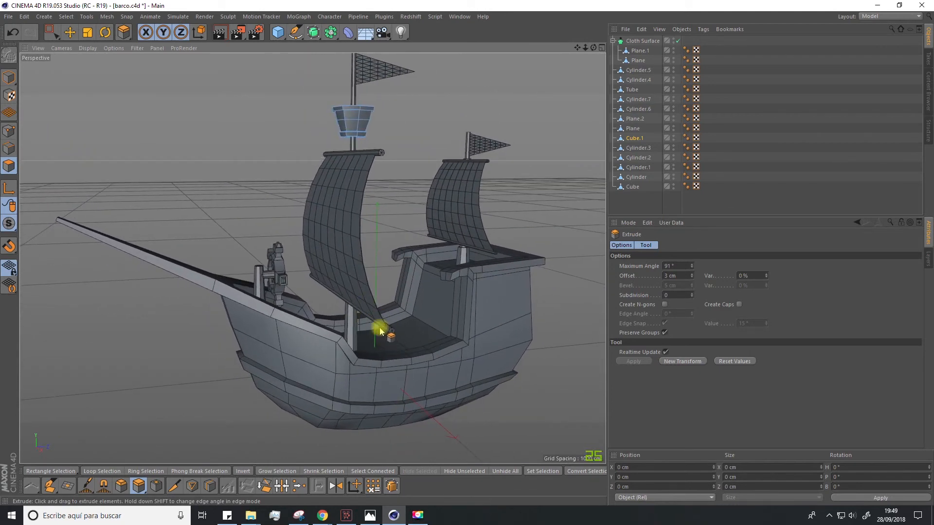
alt+drag(333, 363, 322, 348)
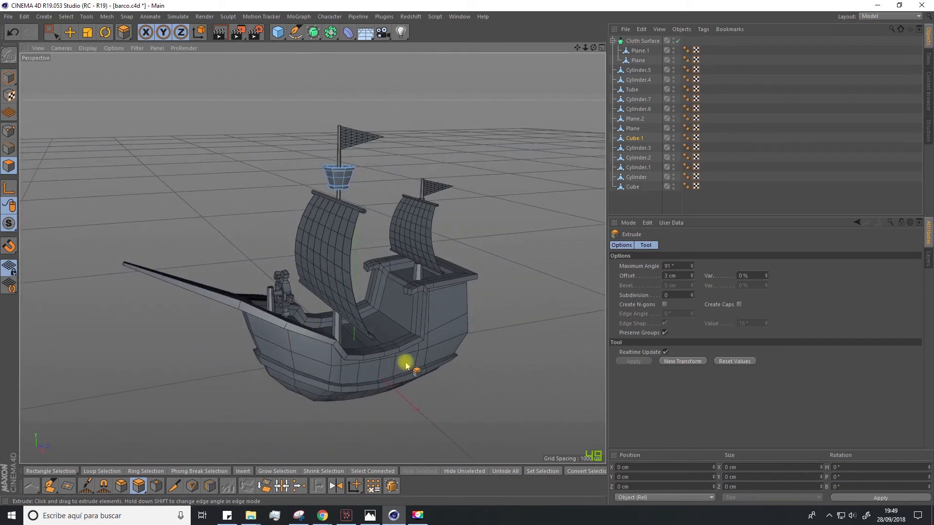